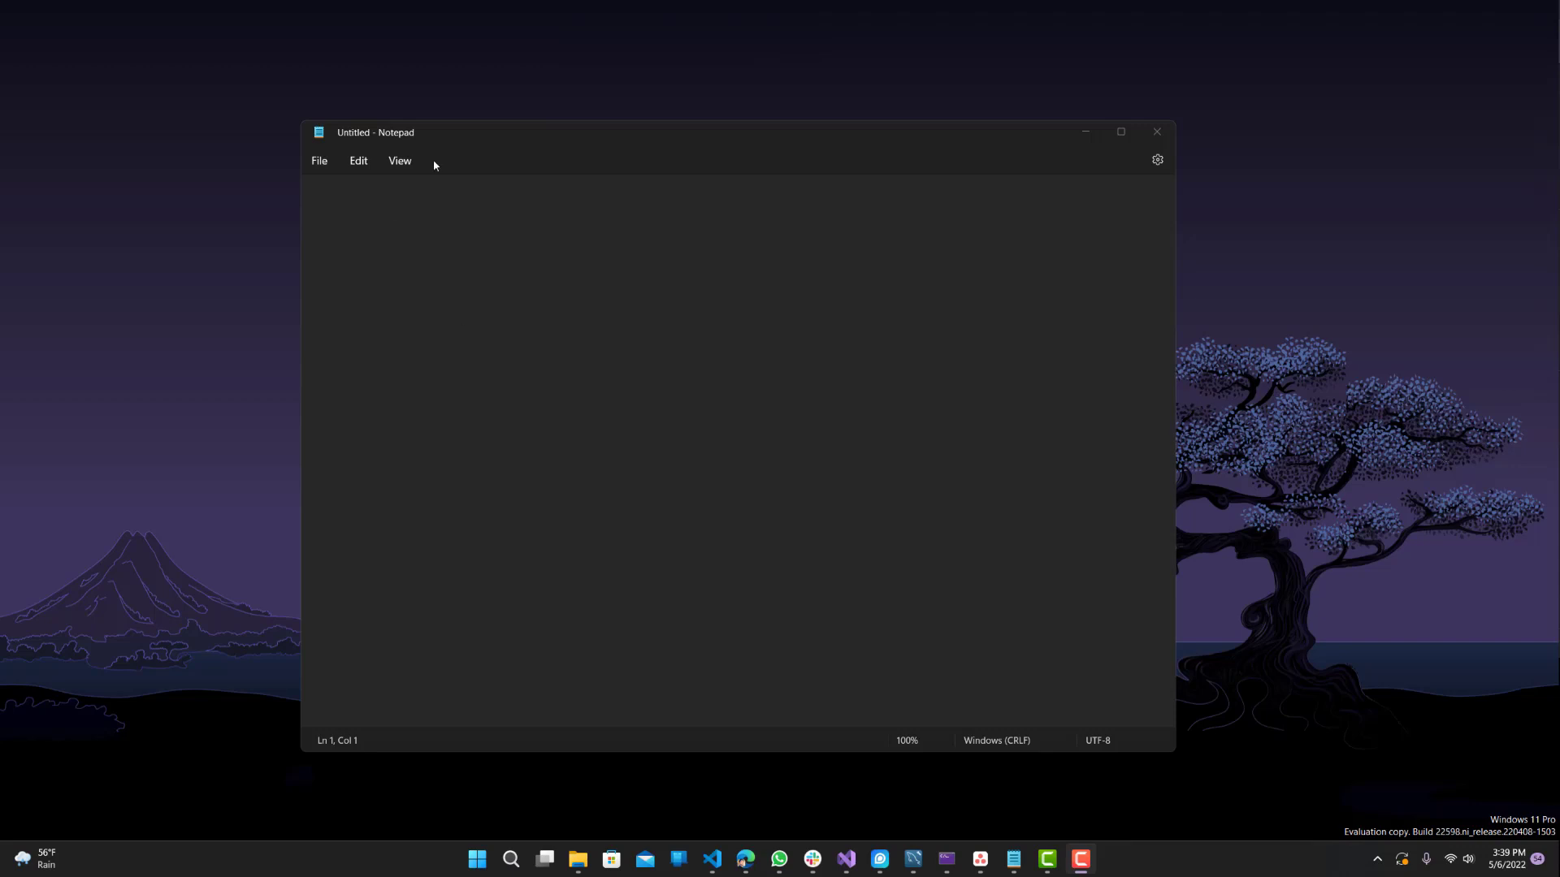
- Move the Notepad window up and to the right, then dismiss the text-area context menu
left_click_drag(467, 133, 525, 114)
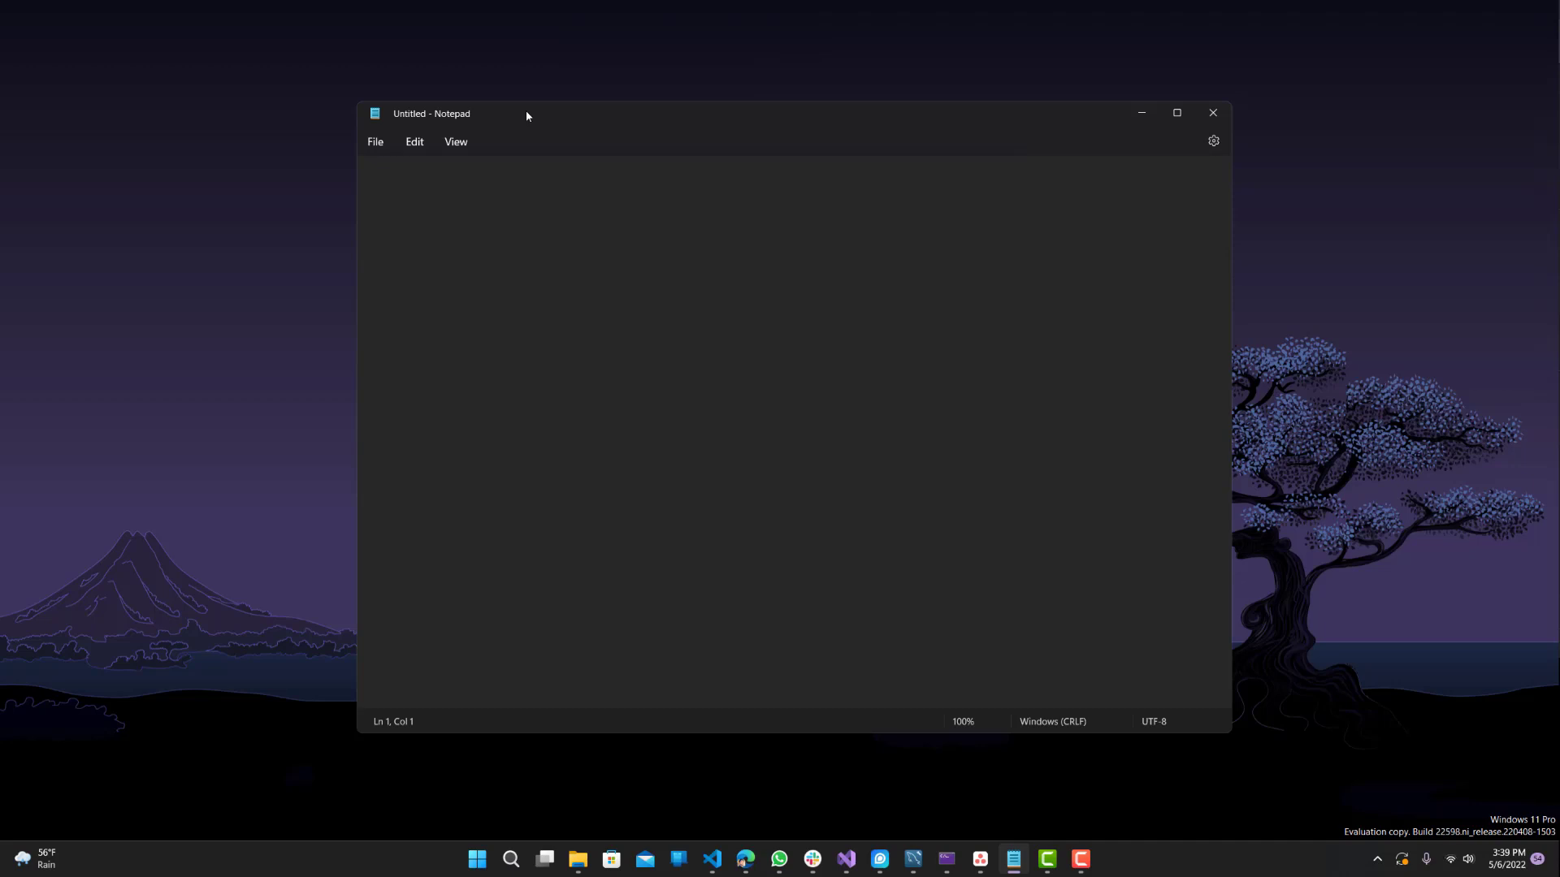
left_click_drag(718, 114, 828, 126)
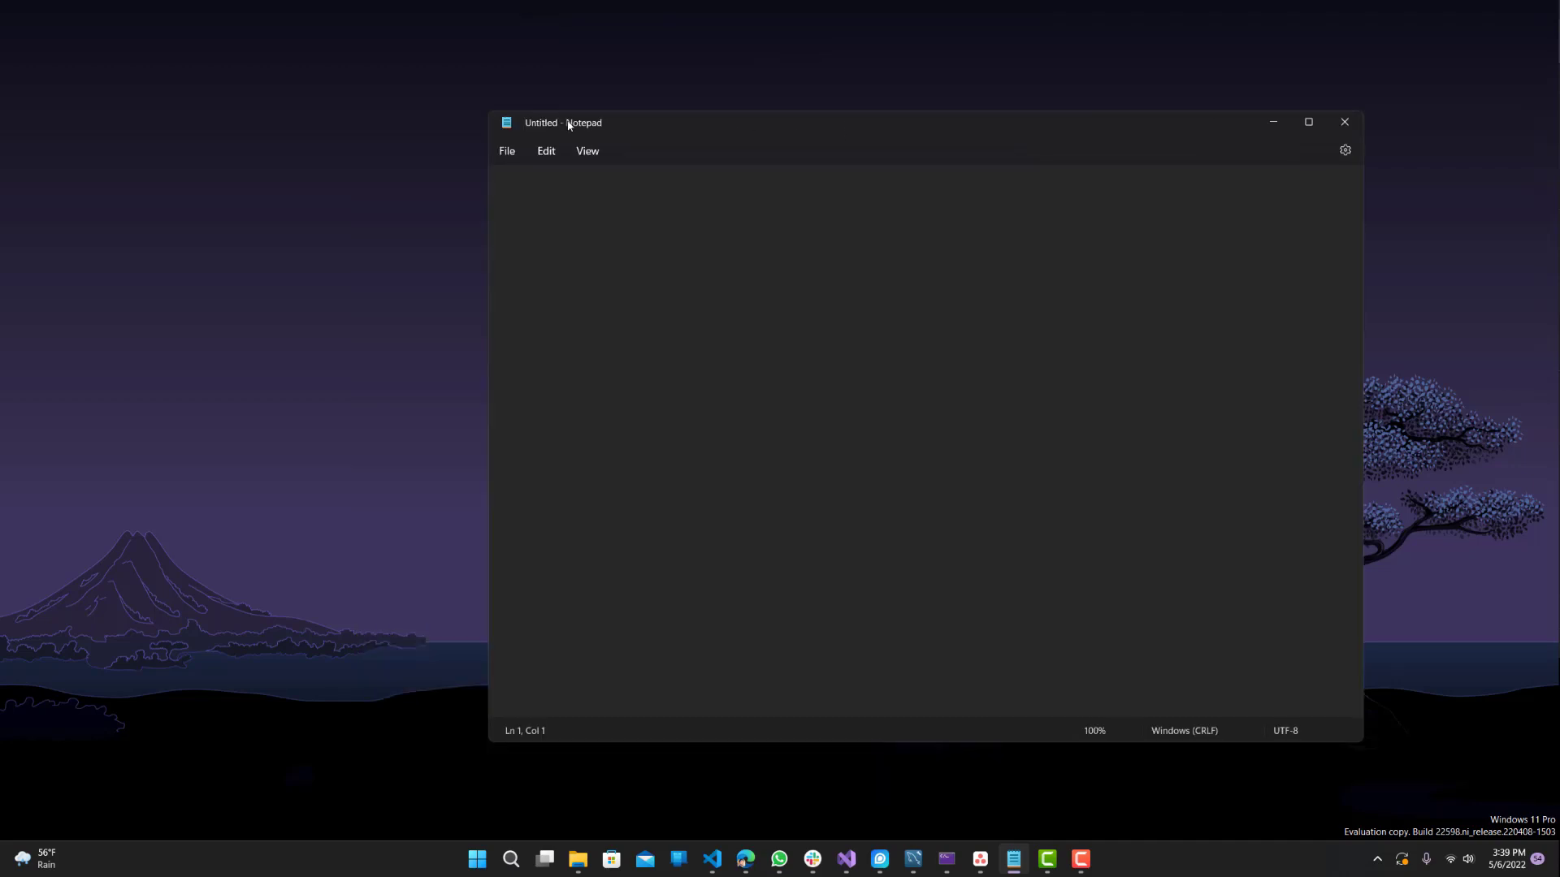
right_click(632, 306)
key("Escape")
- Insert a parachute emoji from the Win+V panel's Transportation and places category
key("super+v")
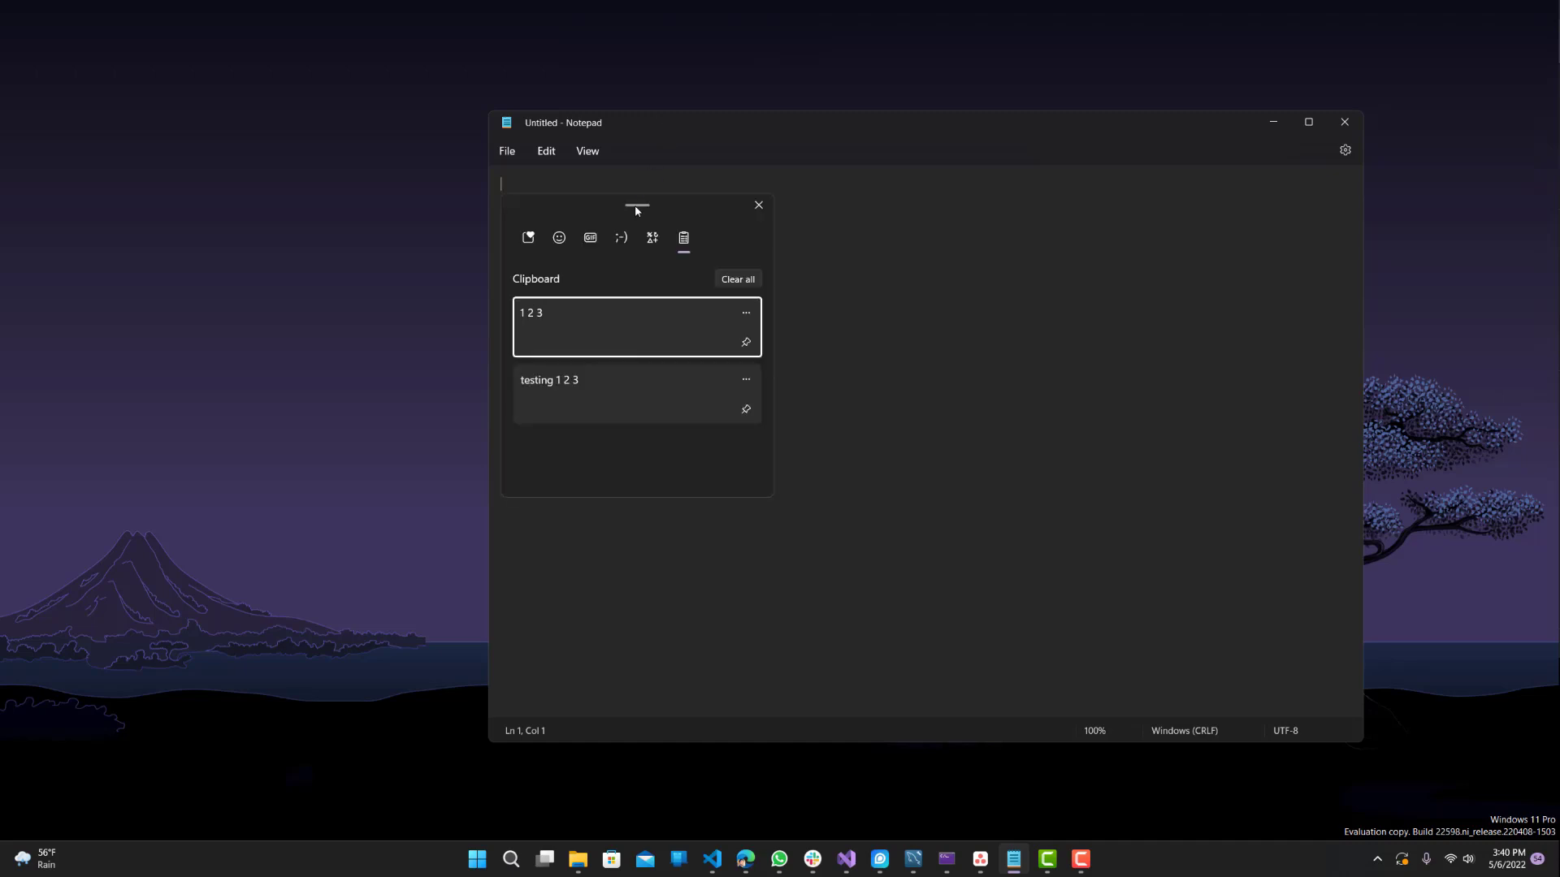
left_click_drag(686, 209, 942, 209)
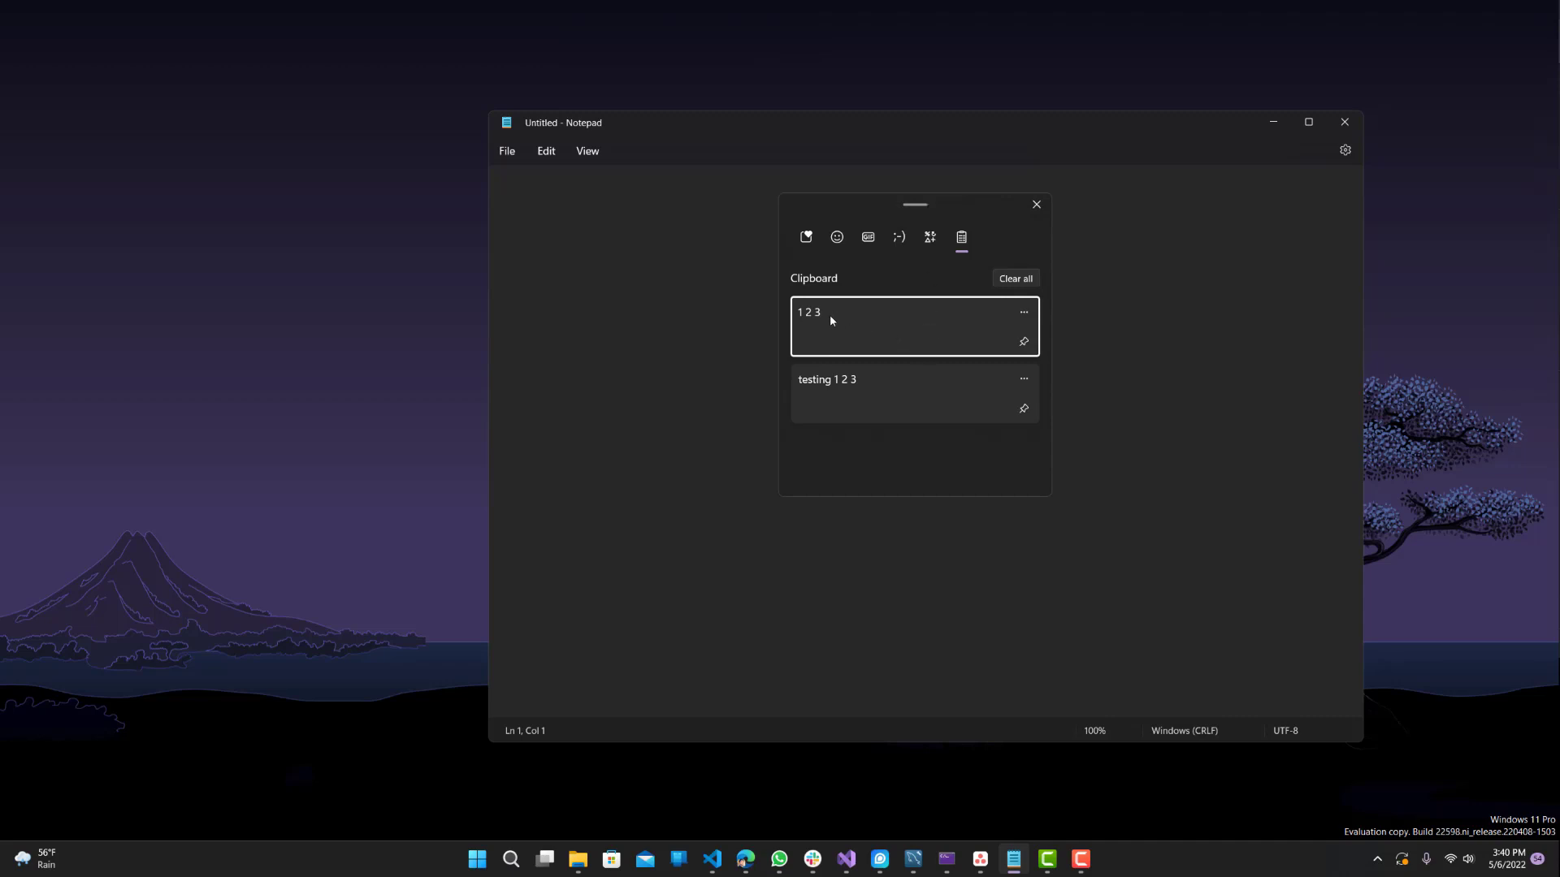
left_click(836, 239)
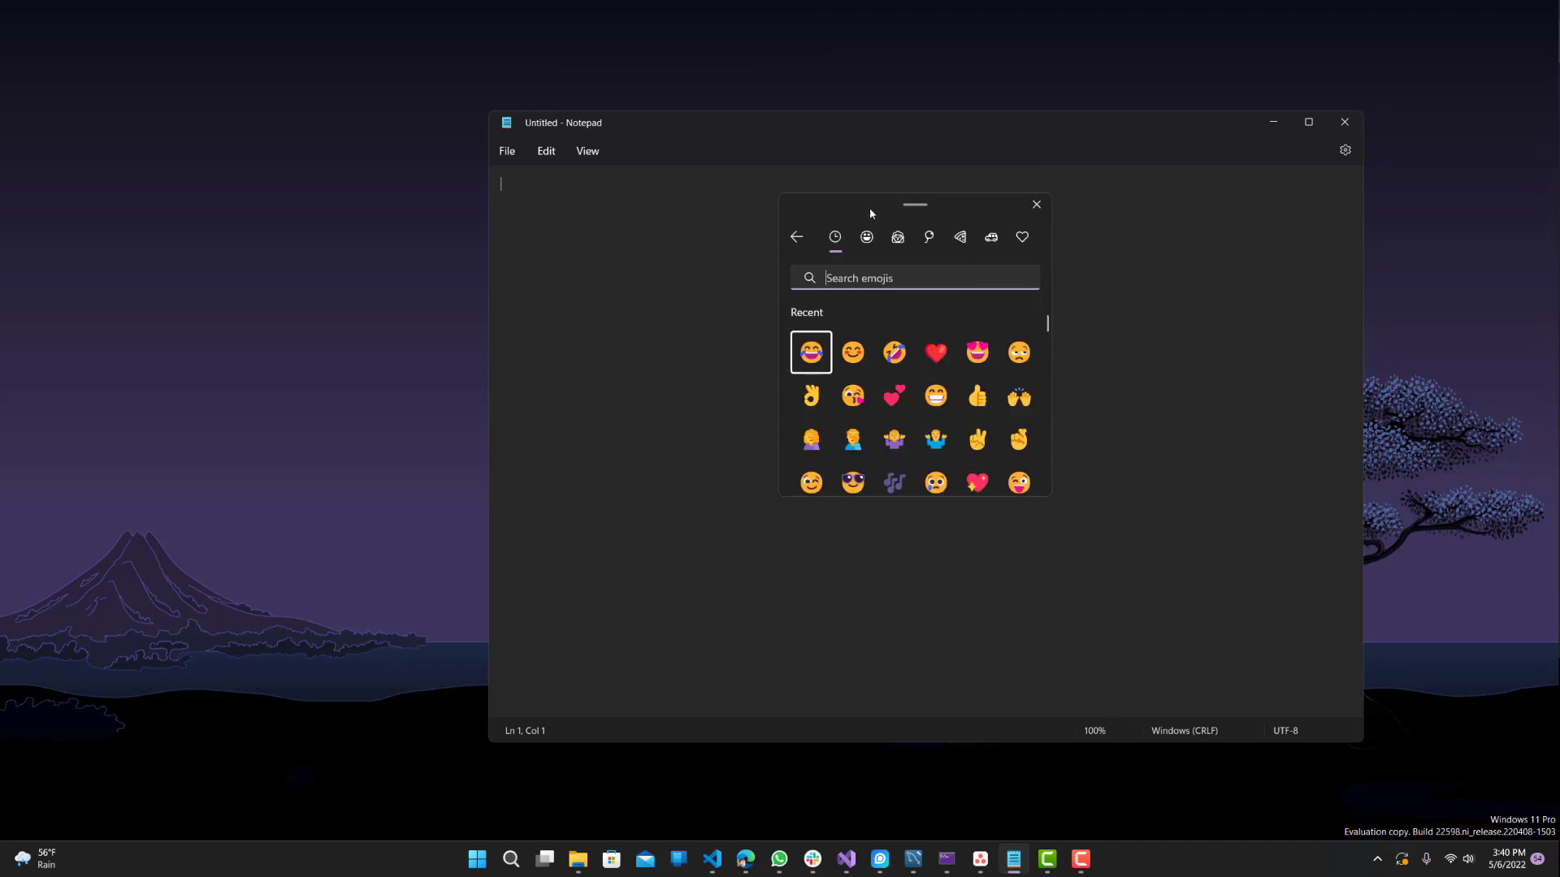
left_click_drag(1247, 122, 1247, 122)
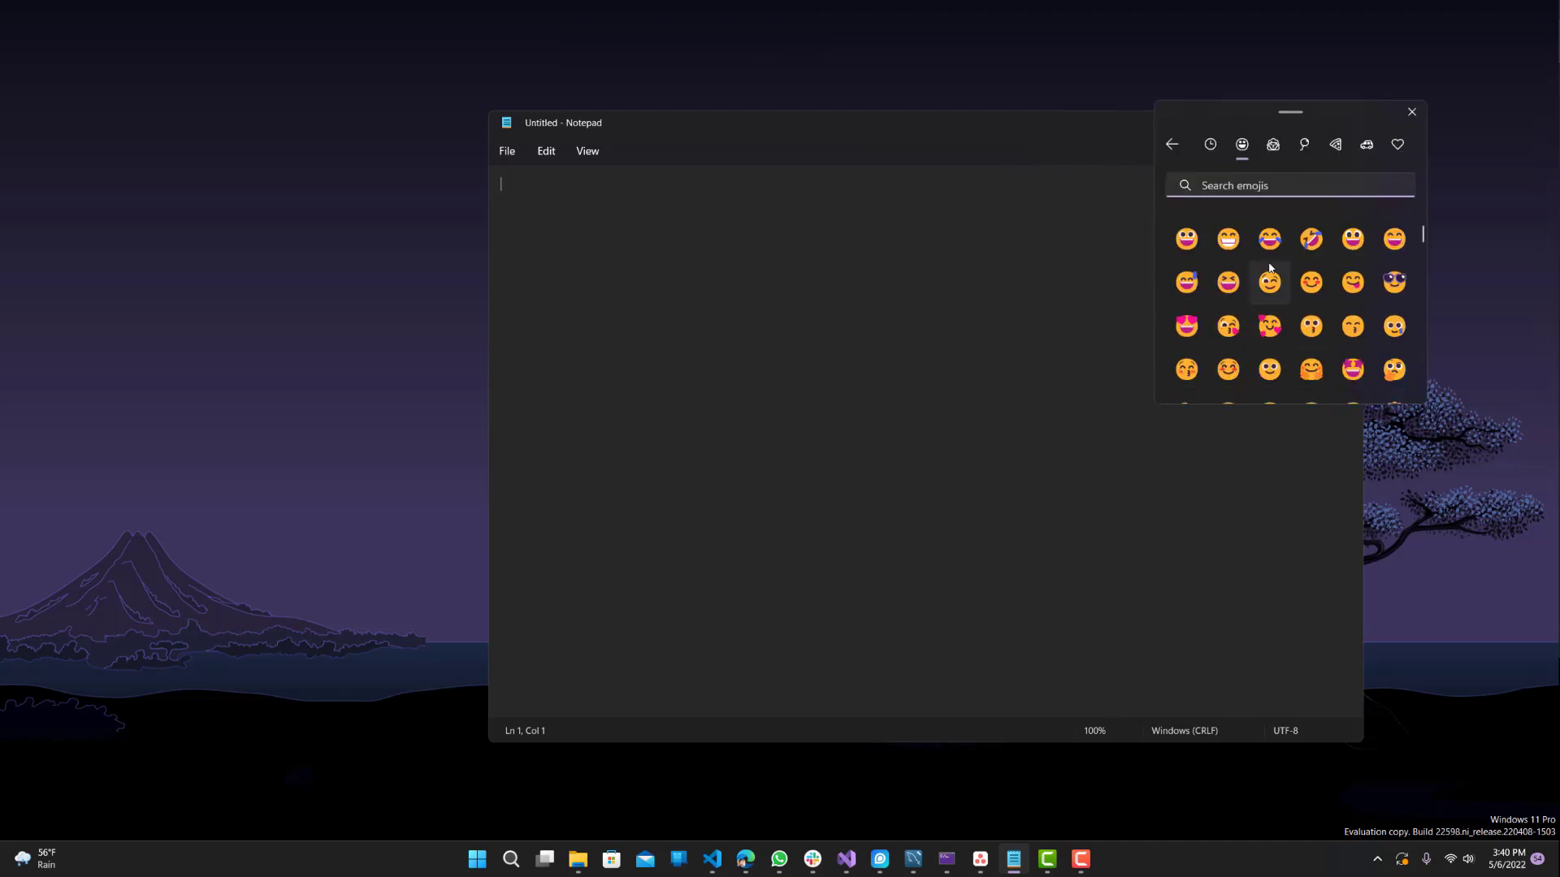
scroll(1268, 261, "down", 5)
scroll(1285, 276, "down", 5)
scroll(1340, 280, "down", 5)
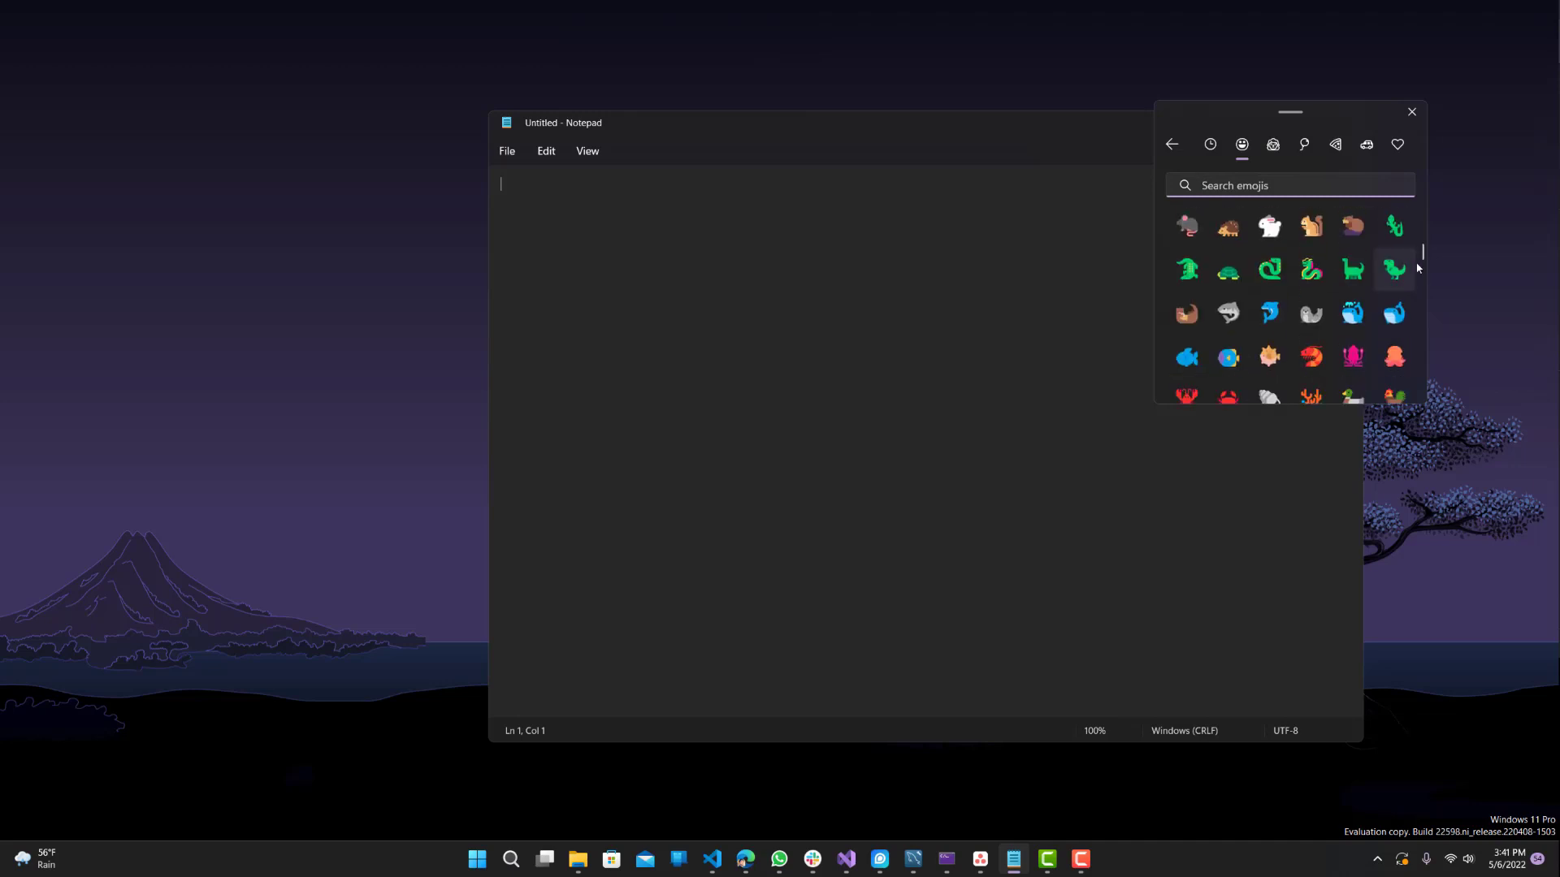
left_click_drag(1423, 263, 1424, 320)
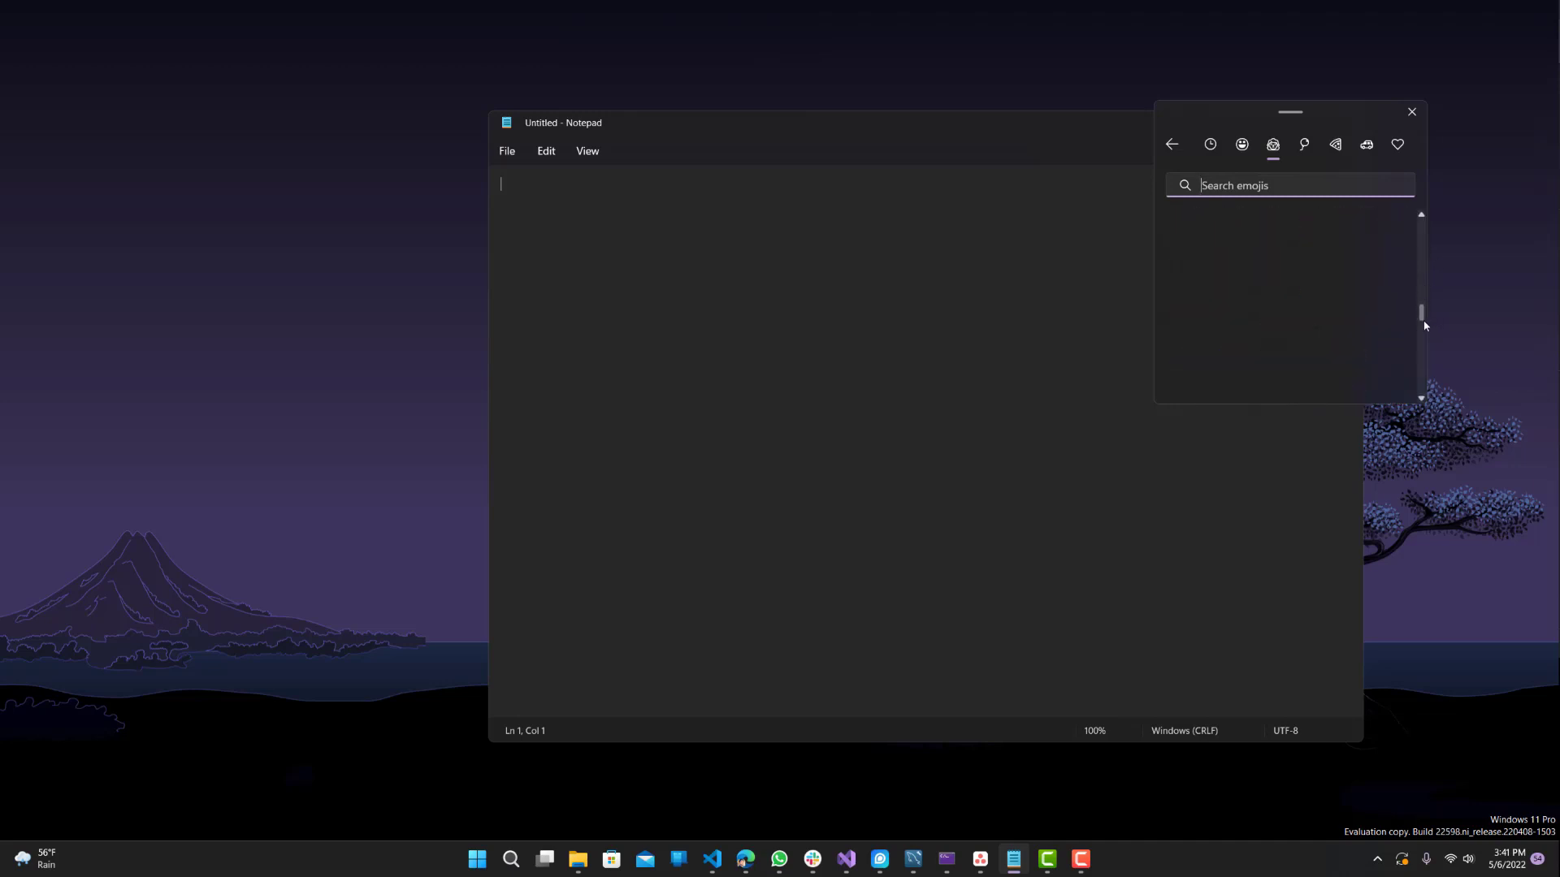
left_click(1210, 144)
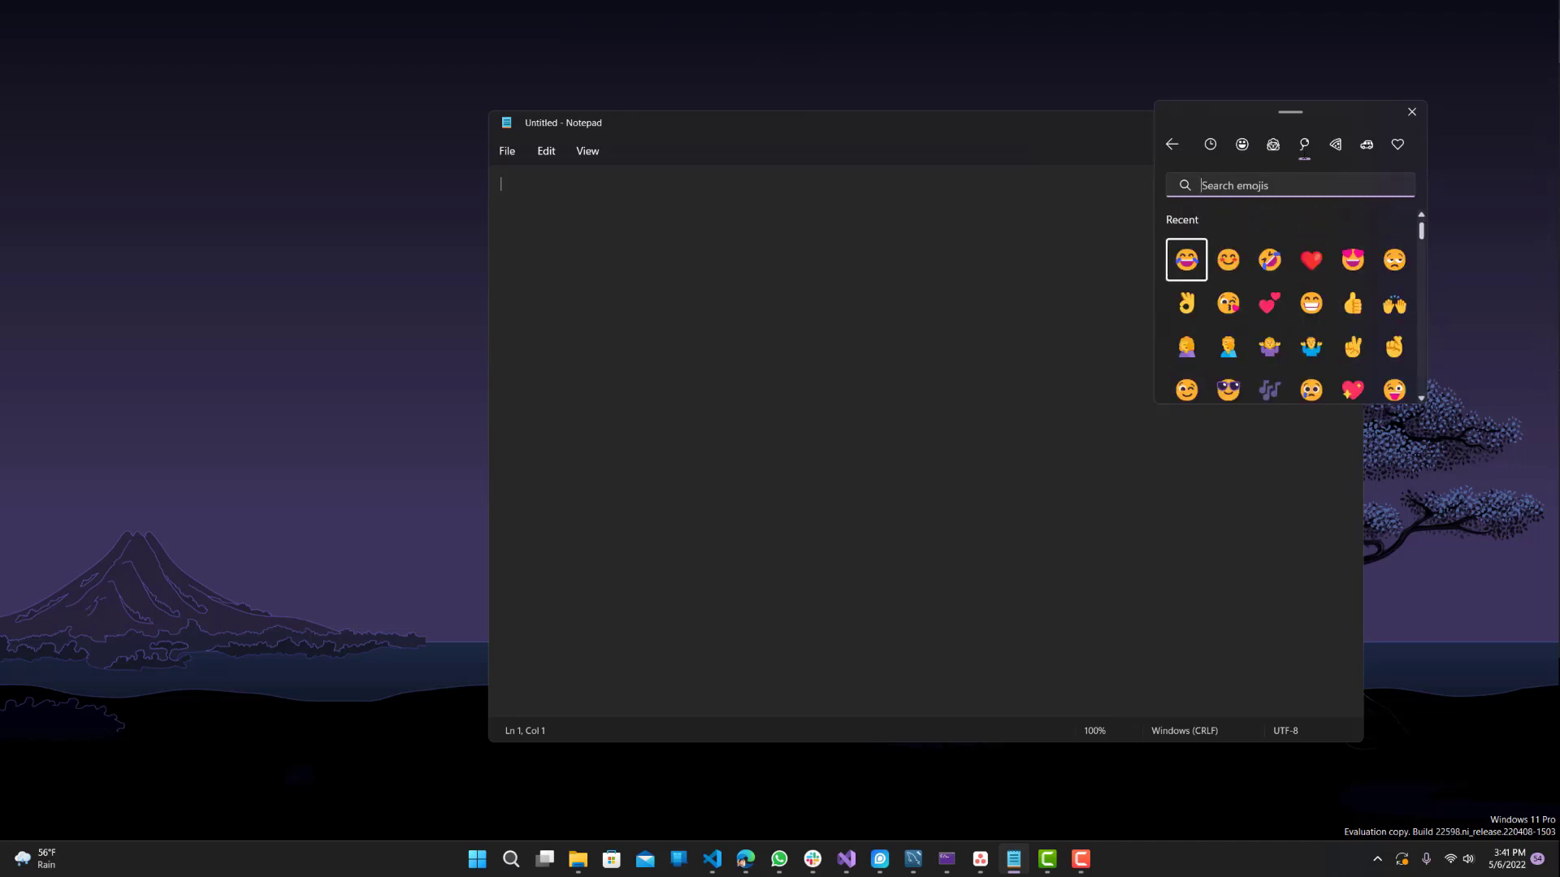
left_click(1242, 144)
left_click(1273, 144)
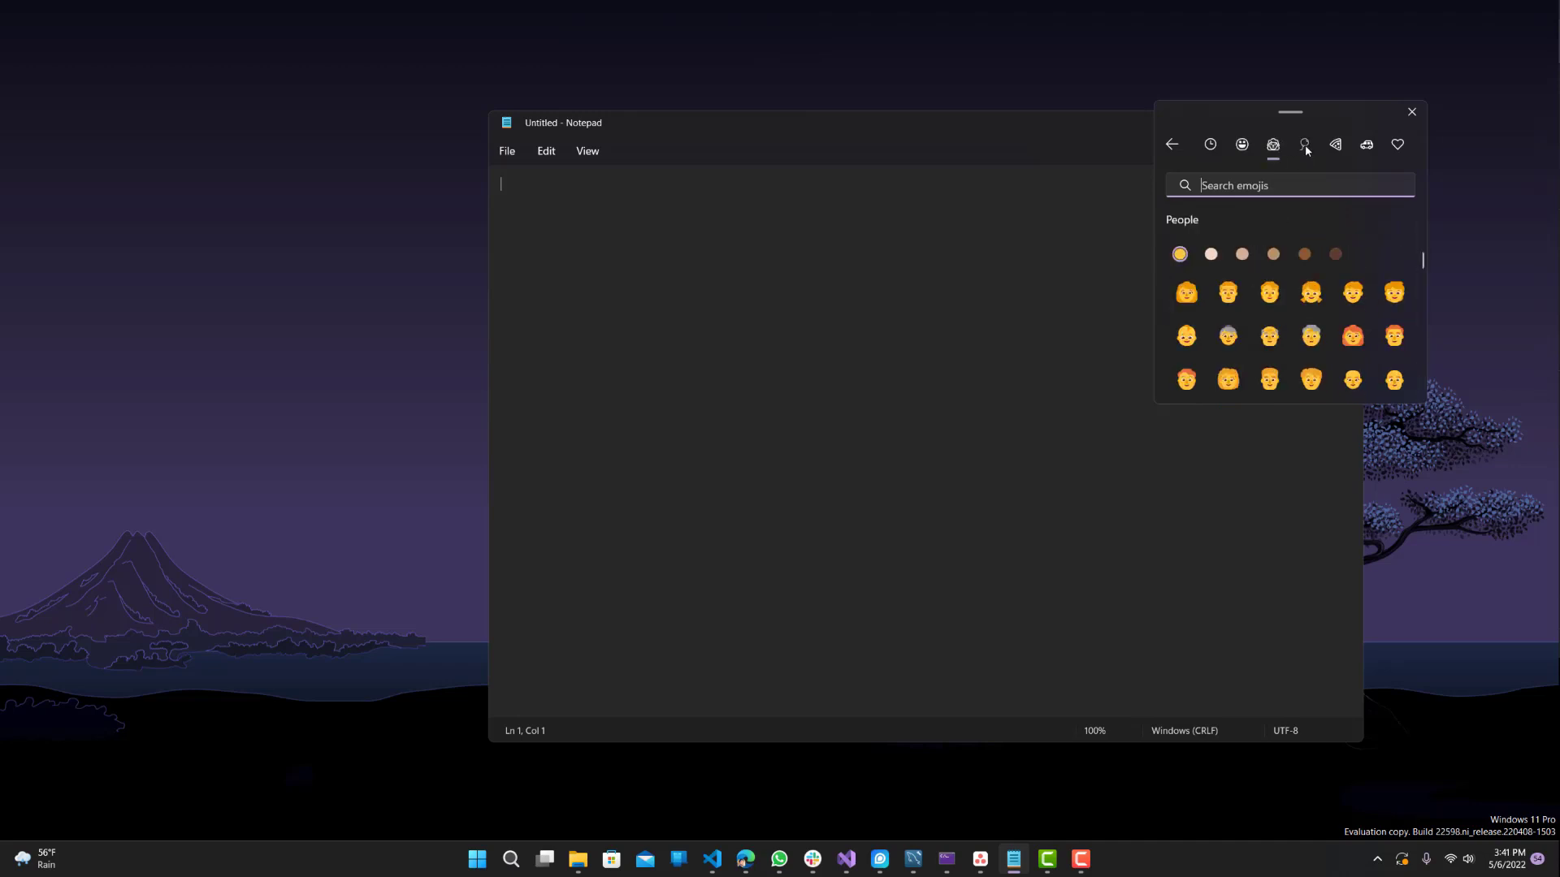
left_click(1366, 144)
scroll(1328, 318, "down", 3)
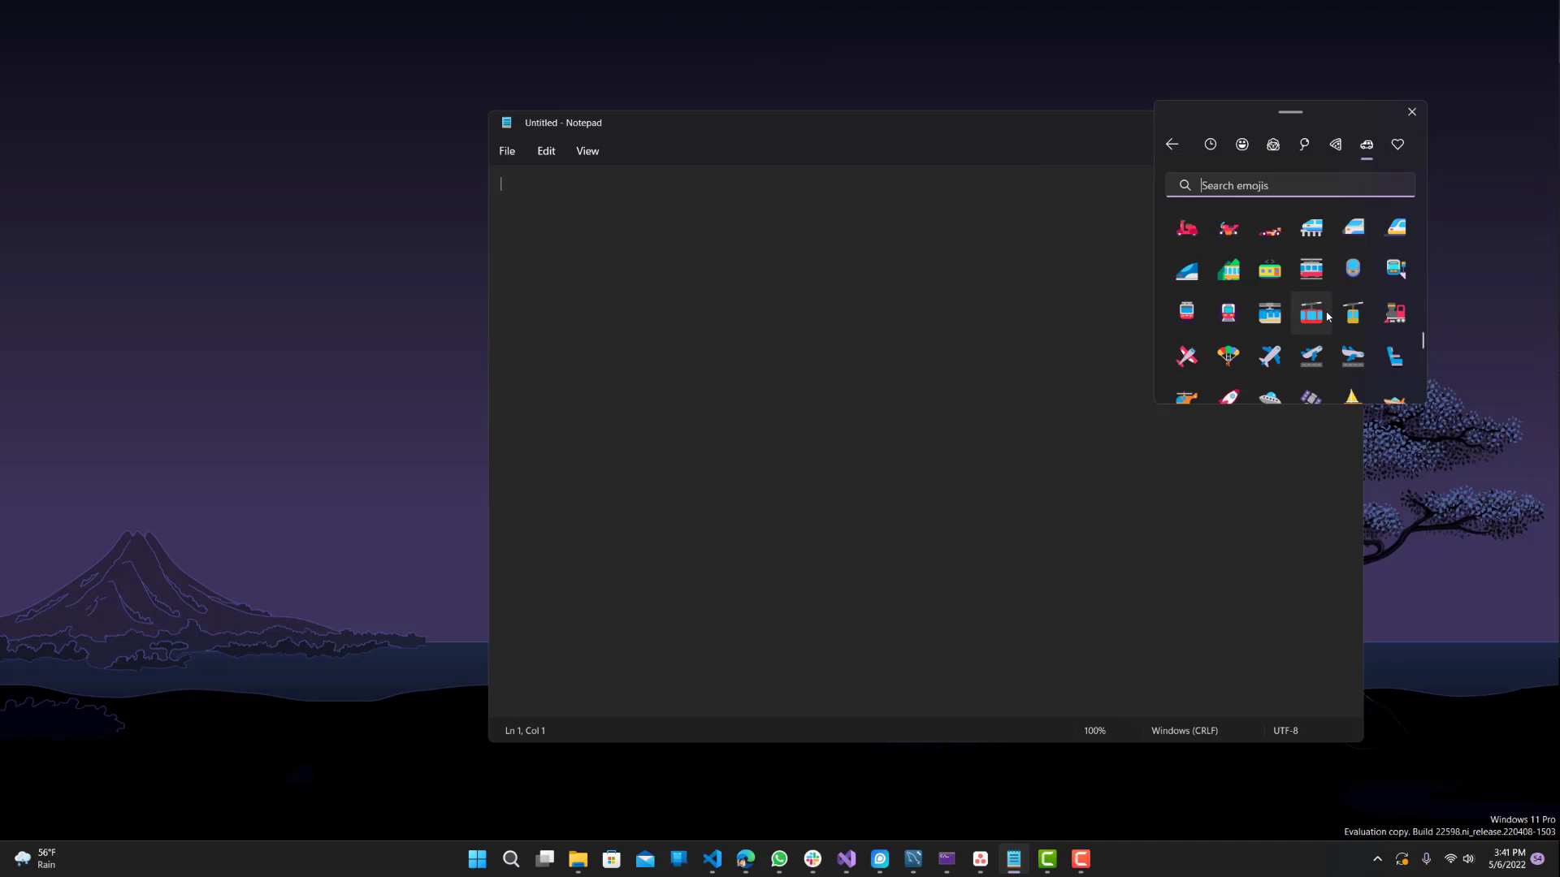
left_click(1229, 358)
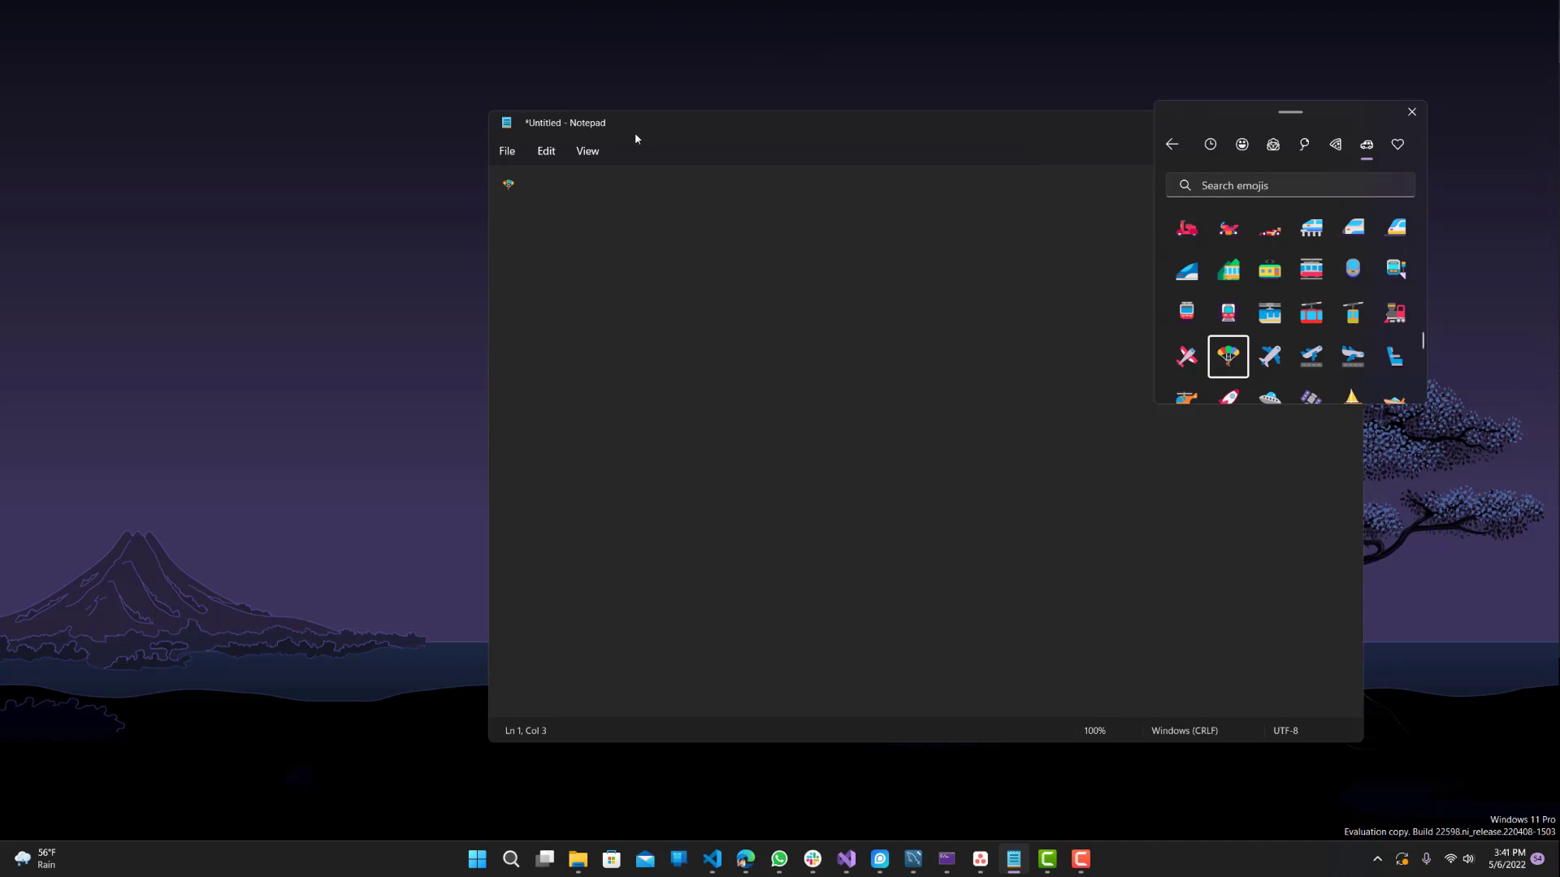
- Close the emoji panel, move Notepad left, and reopen the Win+V panel beside it
left_click(665, 117)
mouse_move(660, 121)
left_mouse_down()
mouse_move(367, 104)
mouse_move(397, 119)
left_mouse_up()
key("super+v")
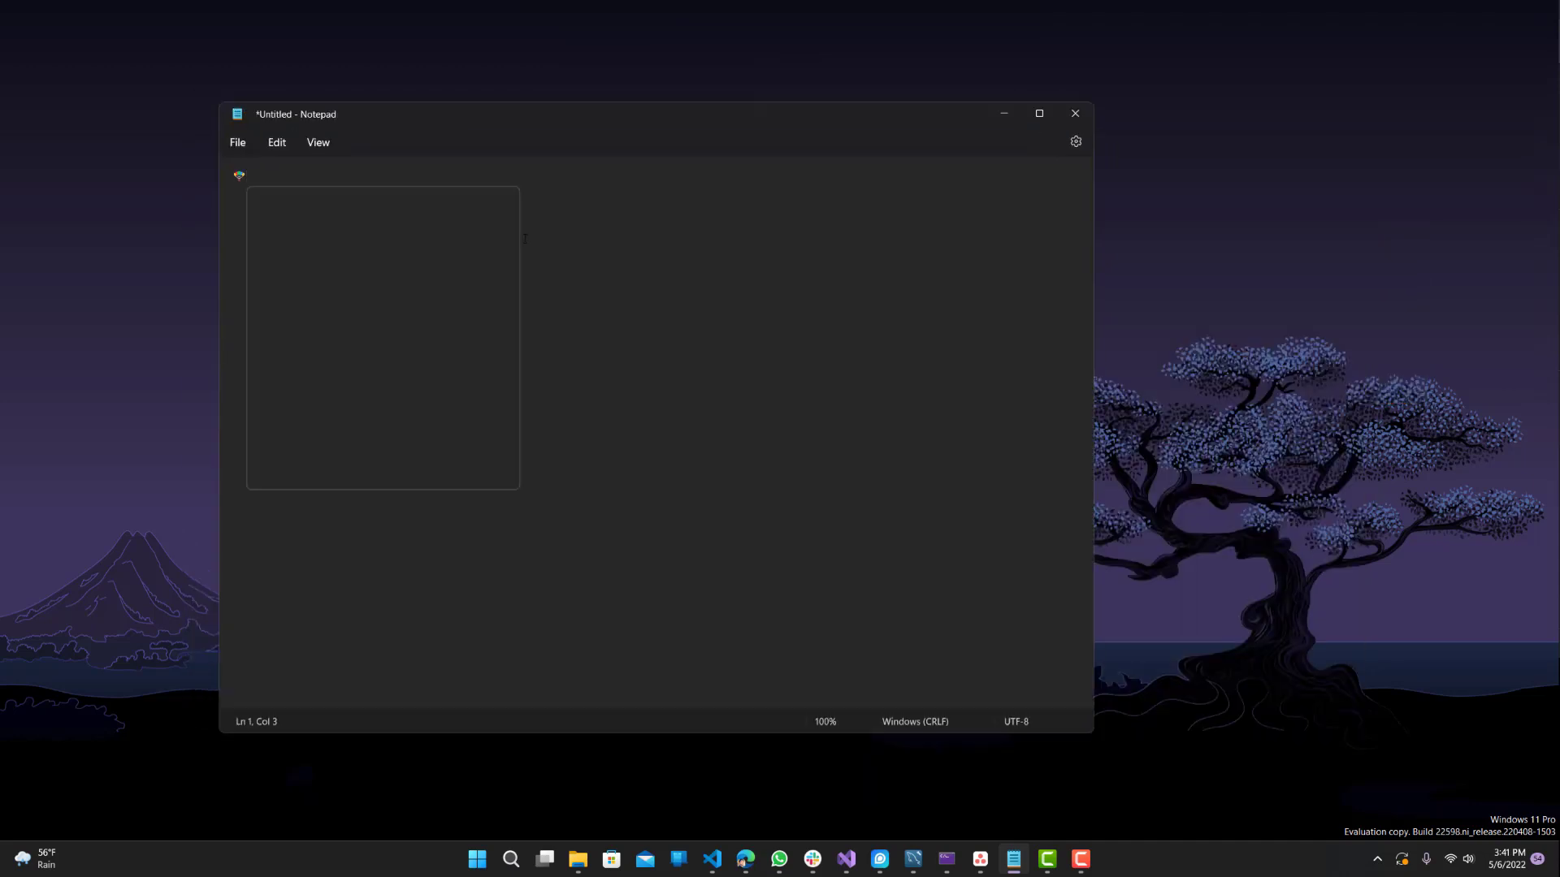
left_click_drag(1315, 158, 1332, 149)
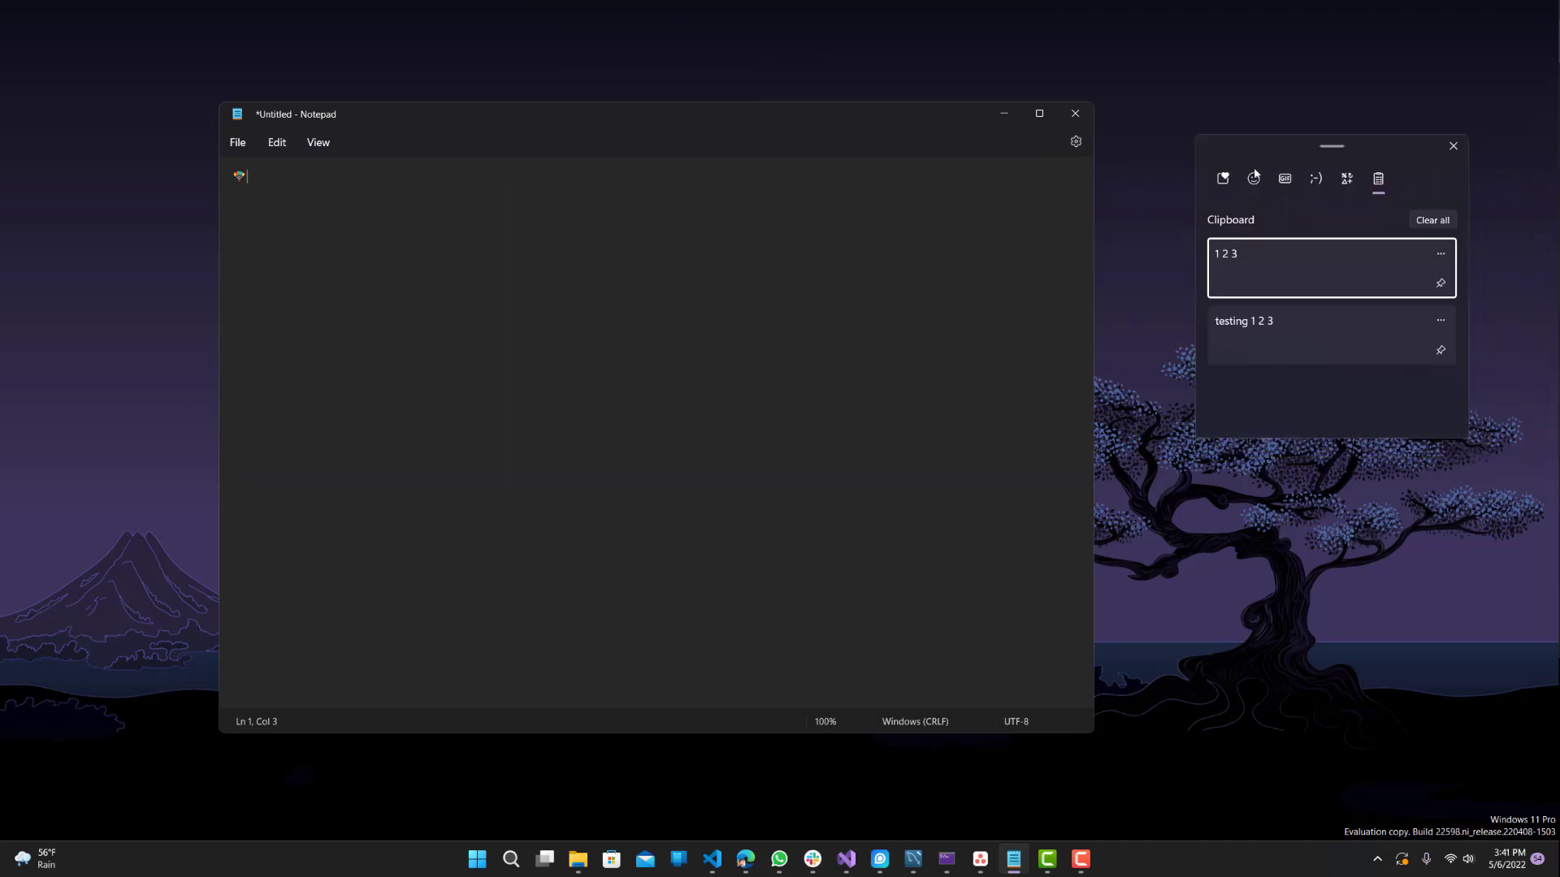
- Leave the Kaomoji list and return the picker to the recently used emoji grid
left_click(1255, 178)
left_click(1213, 179)
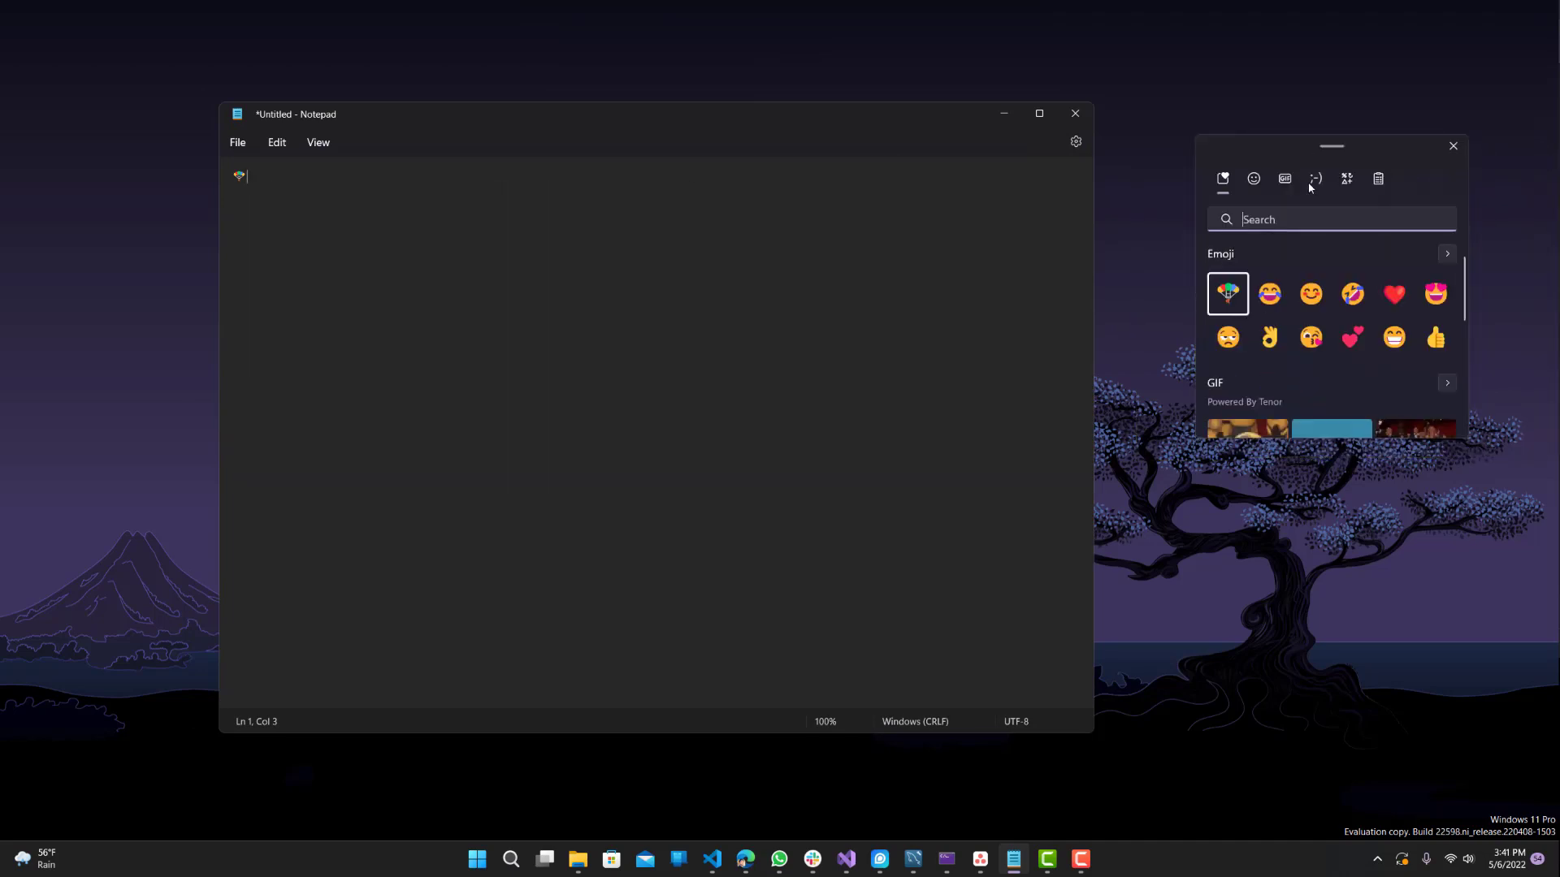
left_click(1315, 181)
scroll(1323, 303, "down", 3)
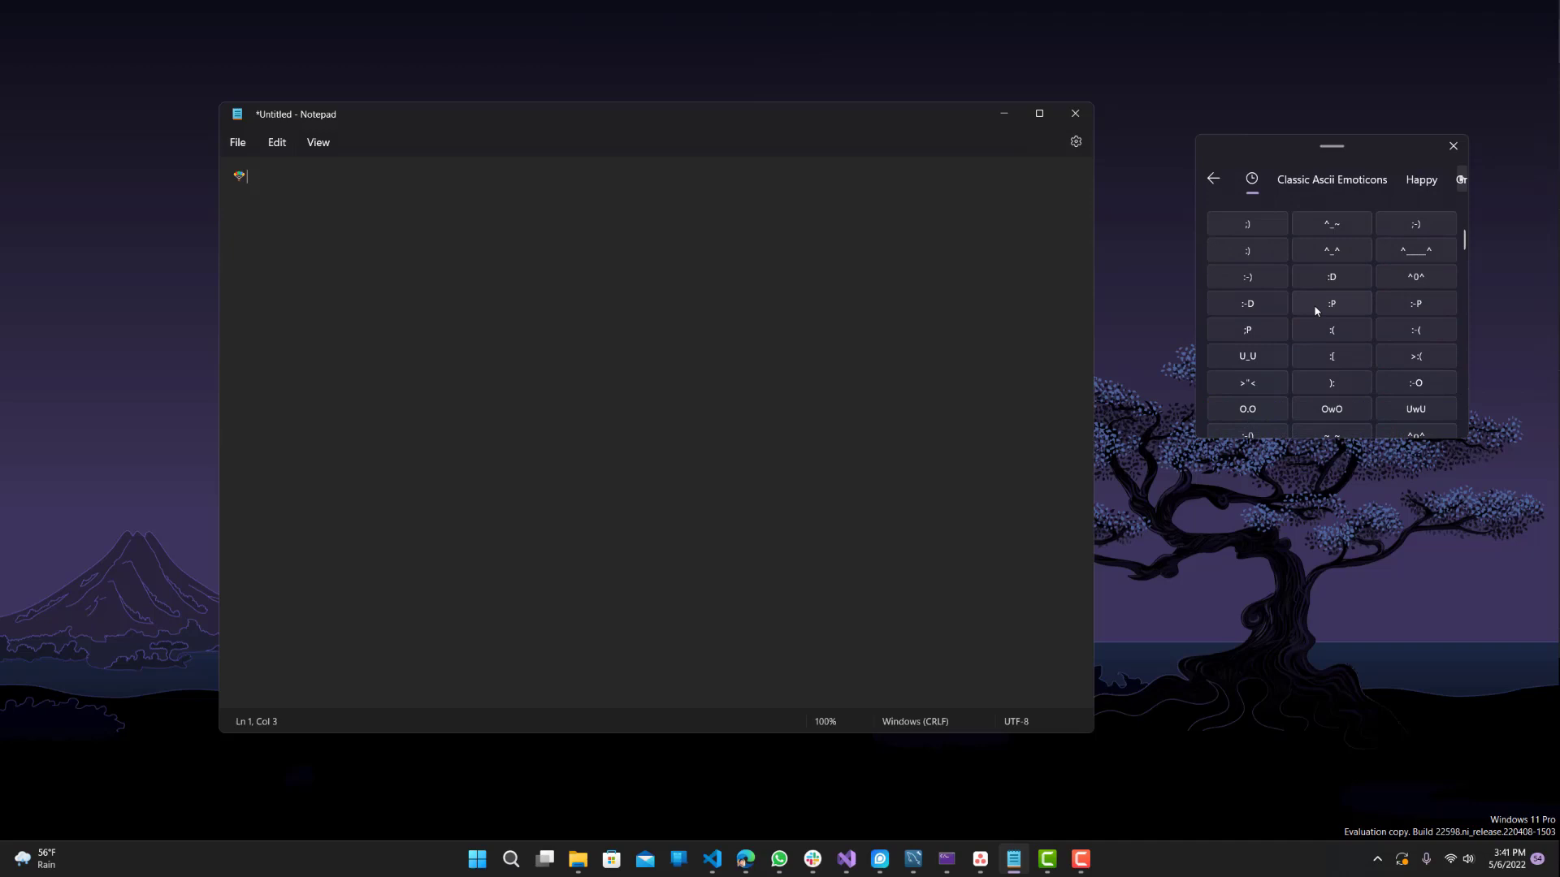
scroll(1328, 269, "up", 3)
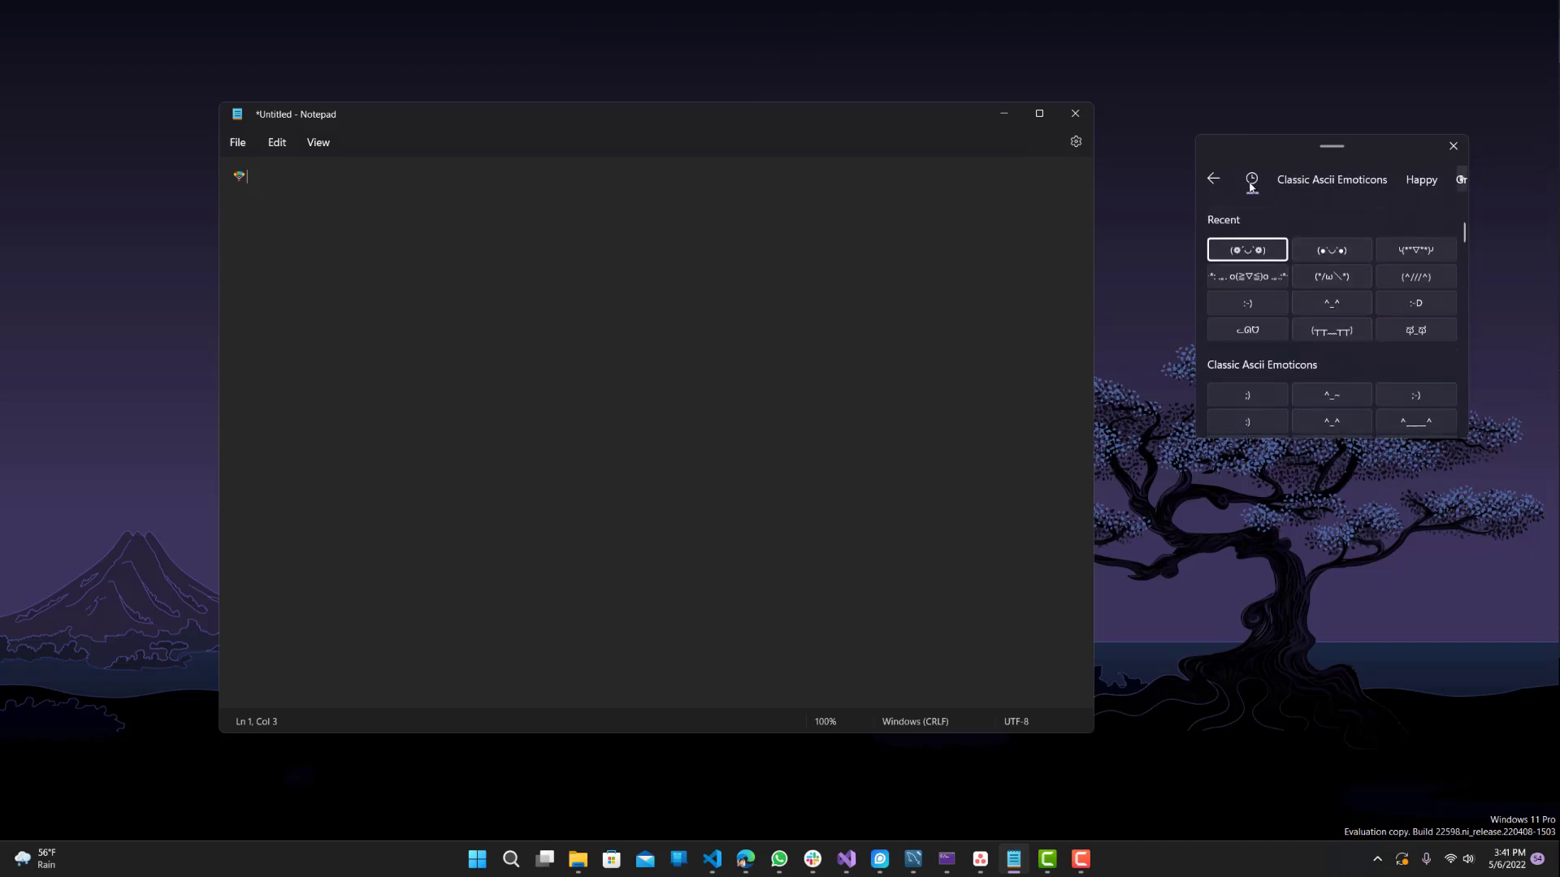
left_click(1213, 178)
left_click(1253, 180)
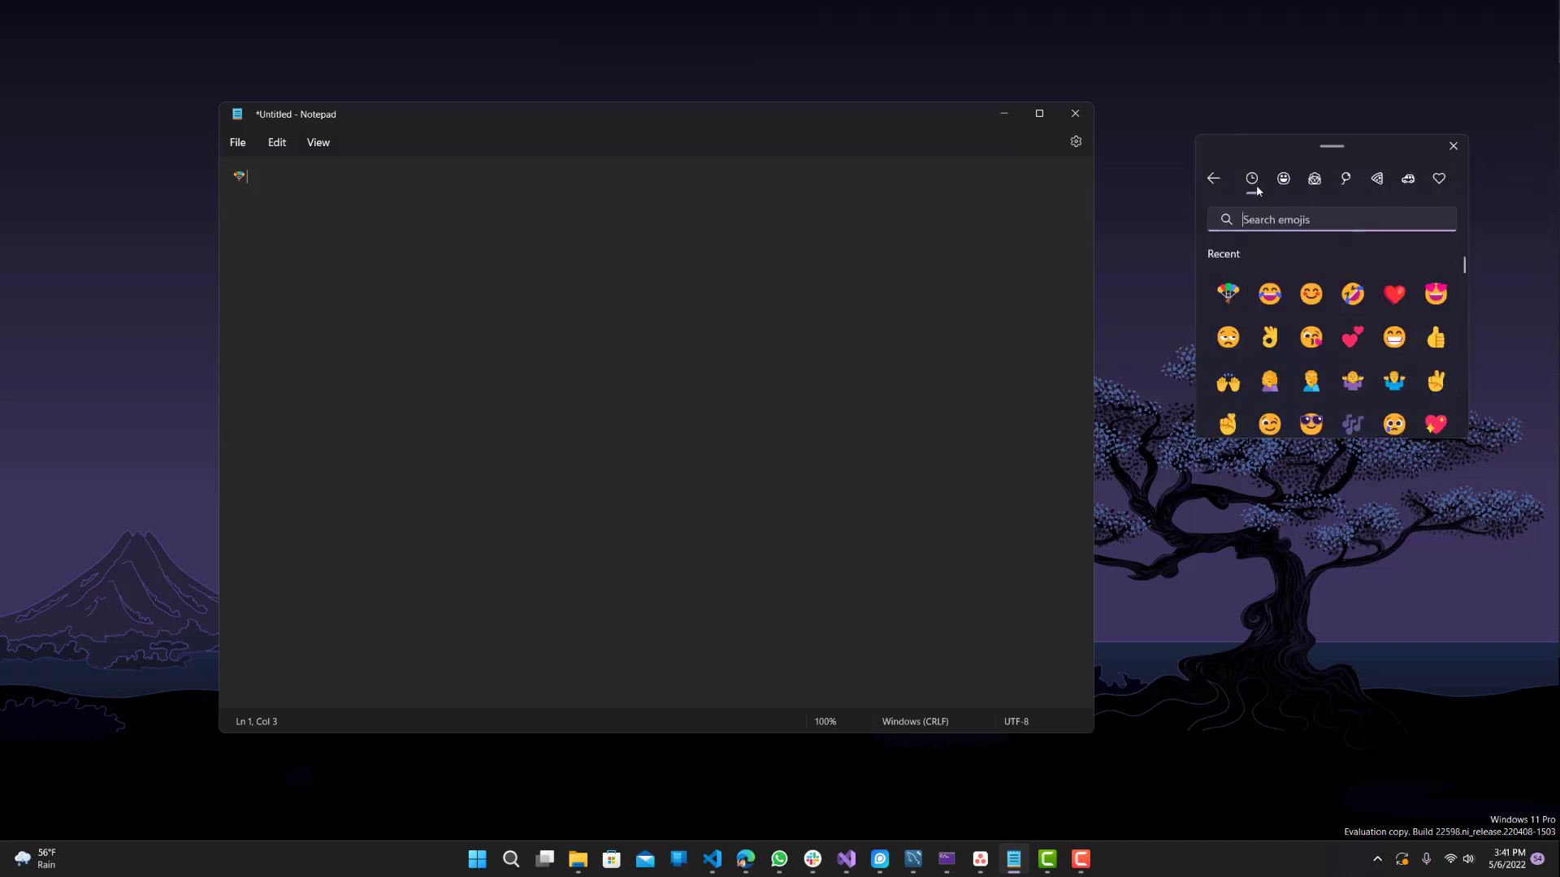
scroll(1344, 336, "down", 2)
scroll(1344, 333, "up", 2)
- Append five recently used emojis and two smiley faces after the parachute
left_click(1310, 336)
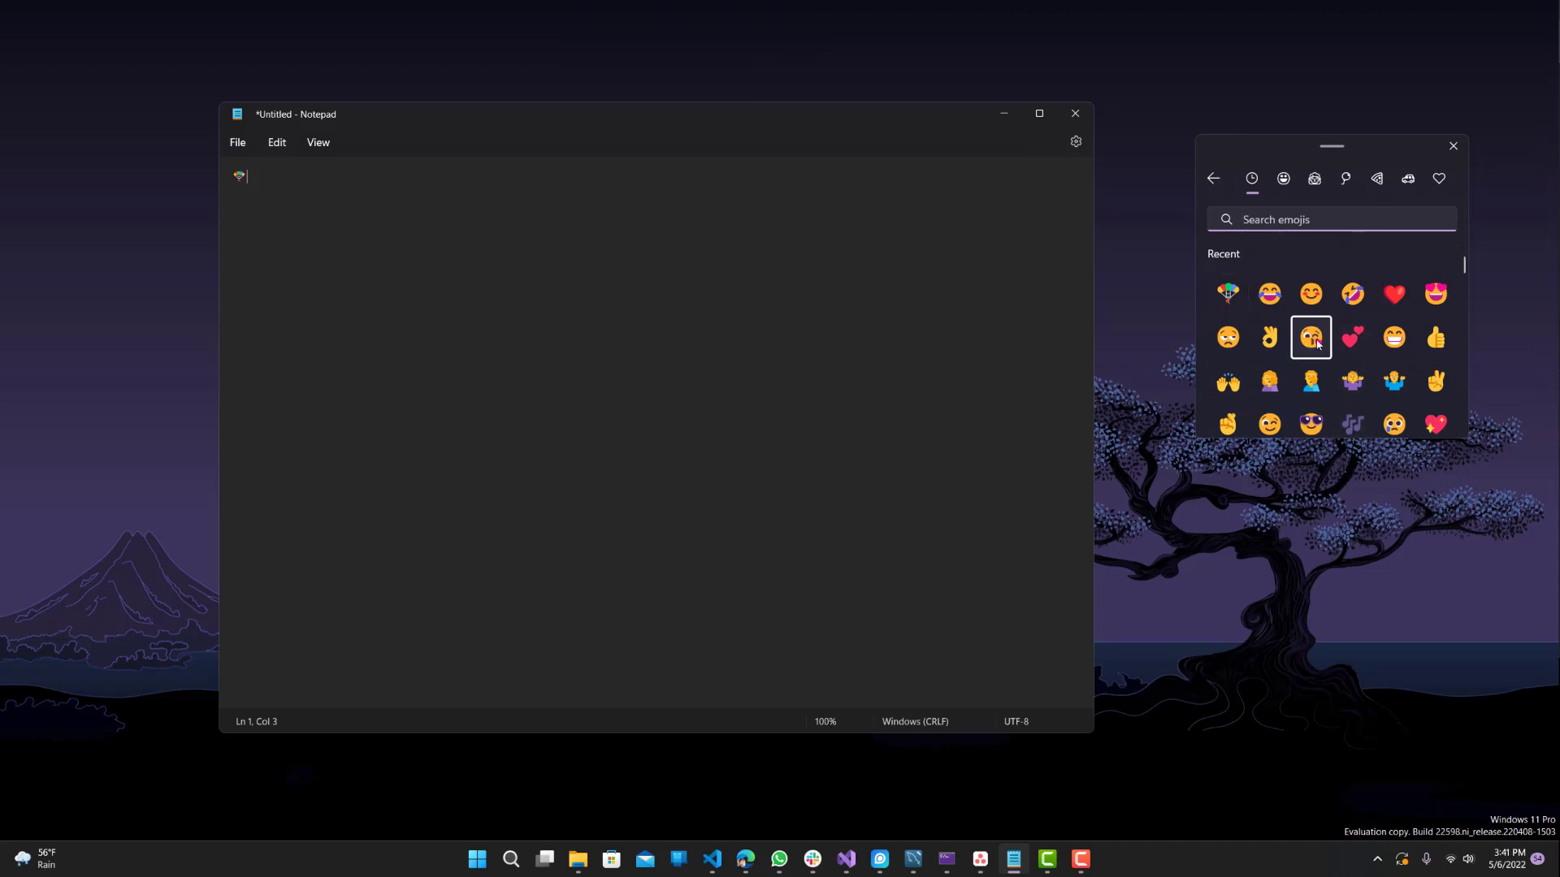
left_click(1269, 379)
left_click(1268, 337)
left_click(1392, 336)
left_click(1392, 380)
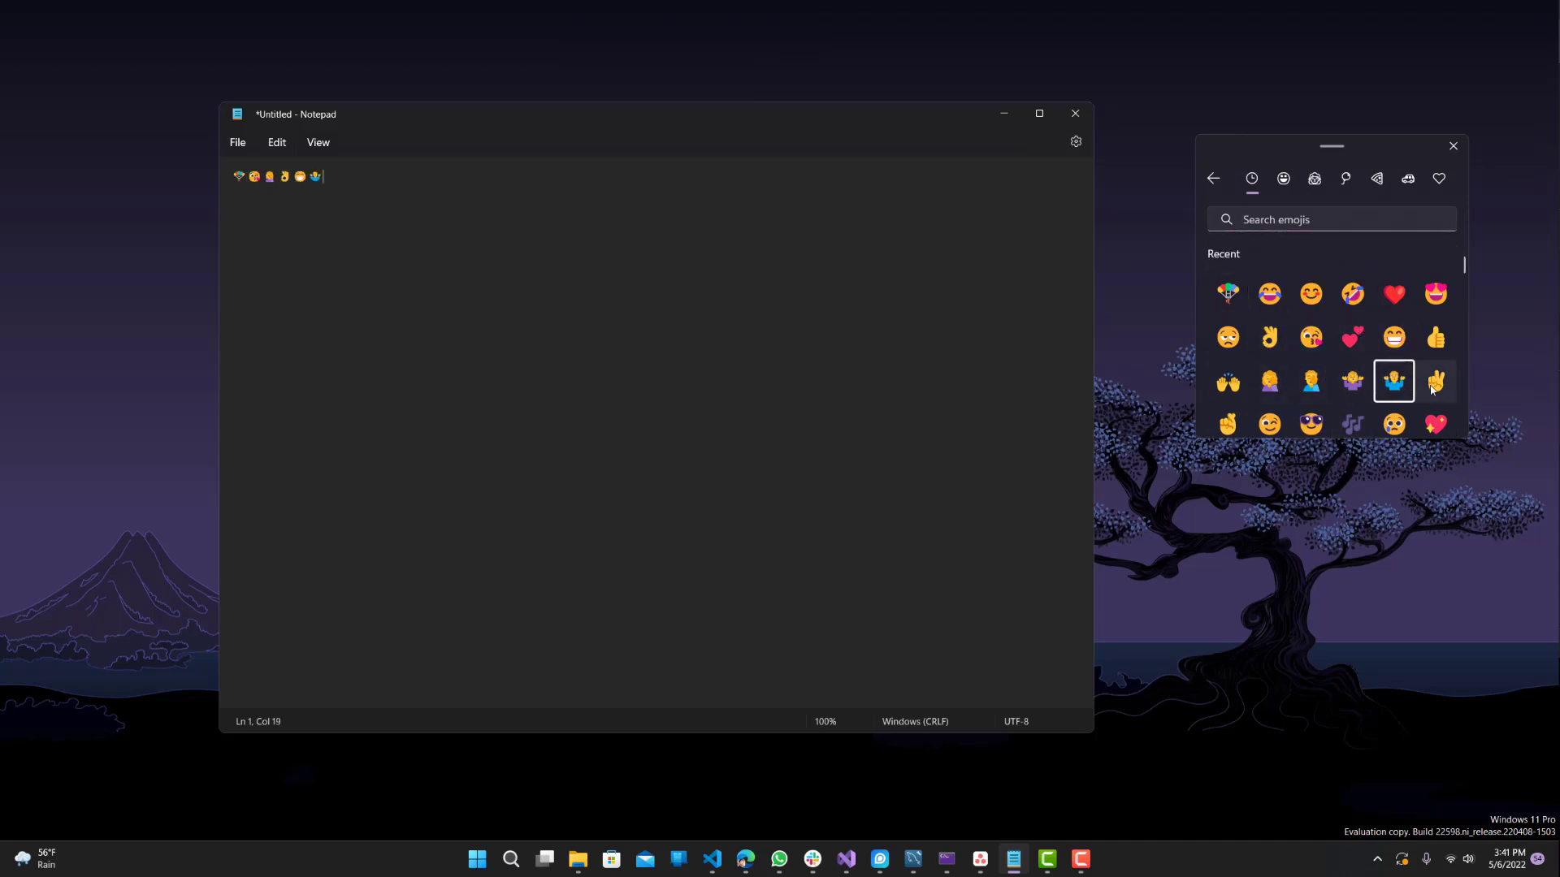
scroll(1352, 354, "down", 2)
left_click(1310, 346)
left_click(1310, 389)
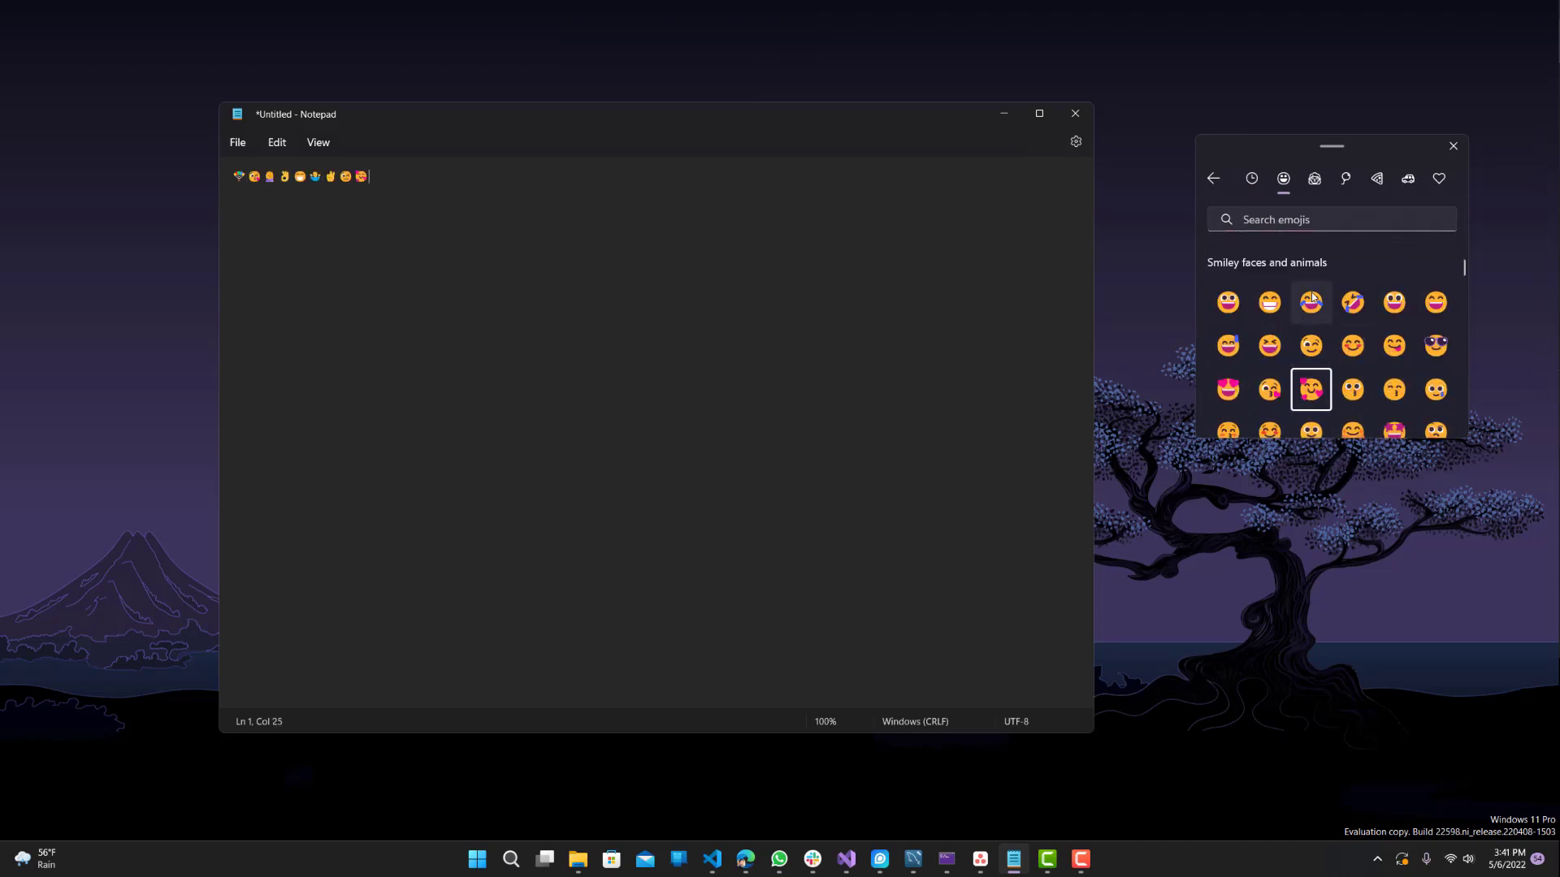
- Add heart emojis from the Symbols category, close the picker, and place the caret in the row
left_click(1438, 179)
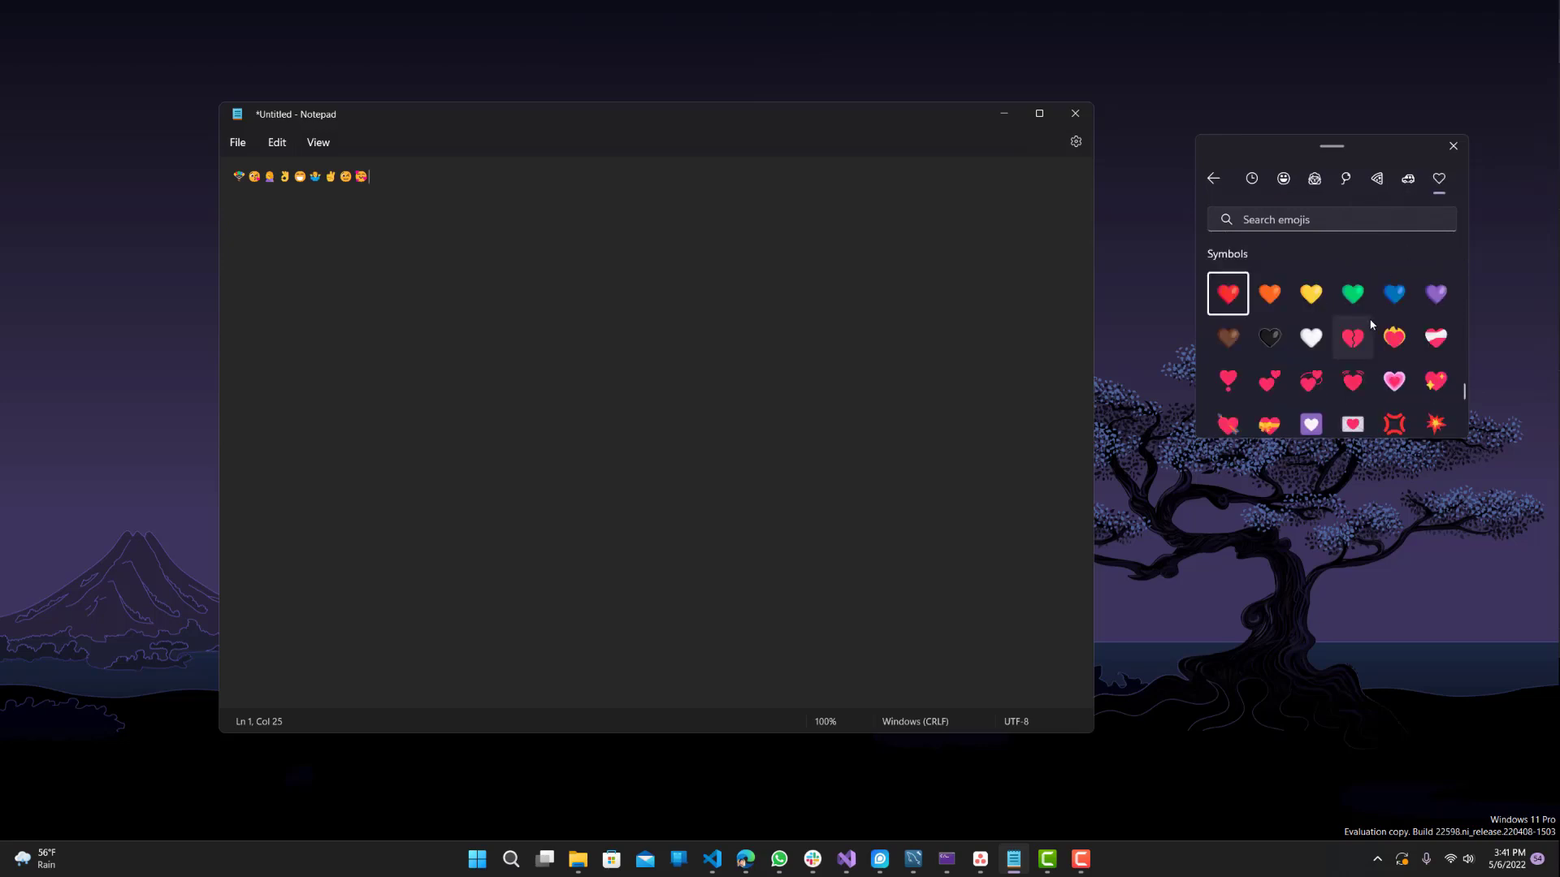
left_click(1269, 337)
left_click(1311, 381)
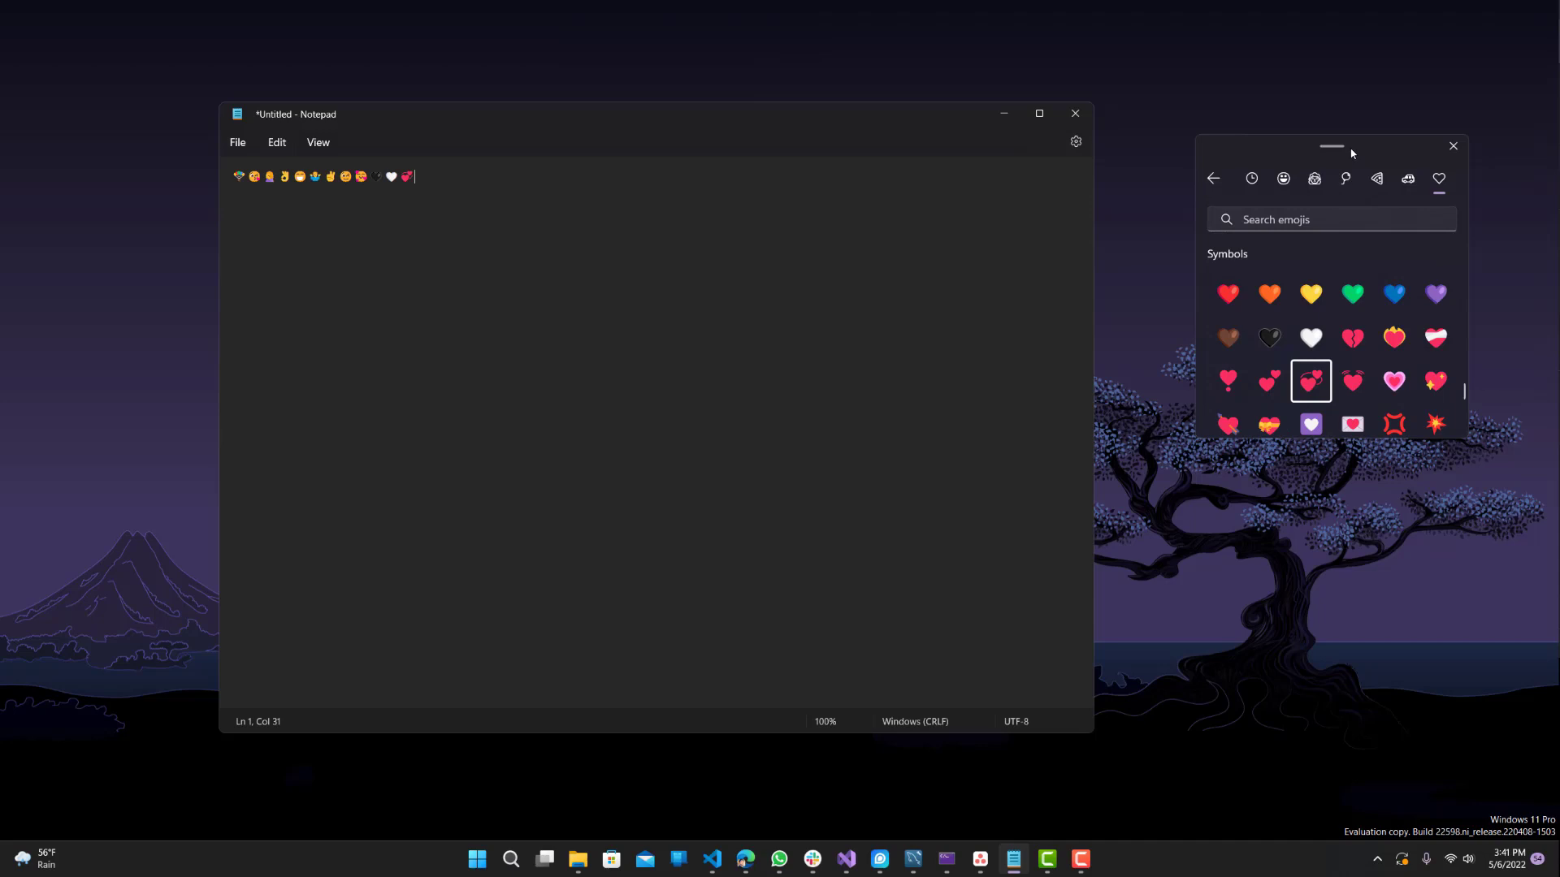
key("Escape")
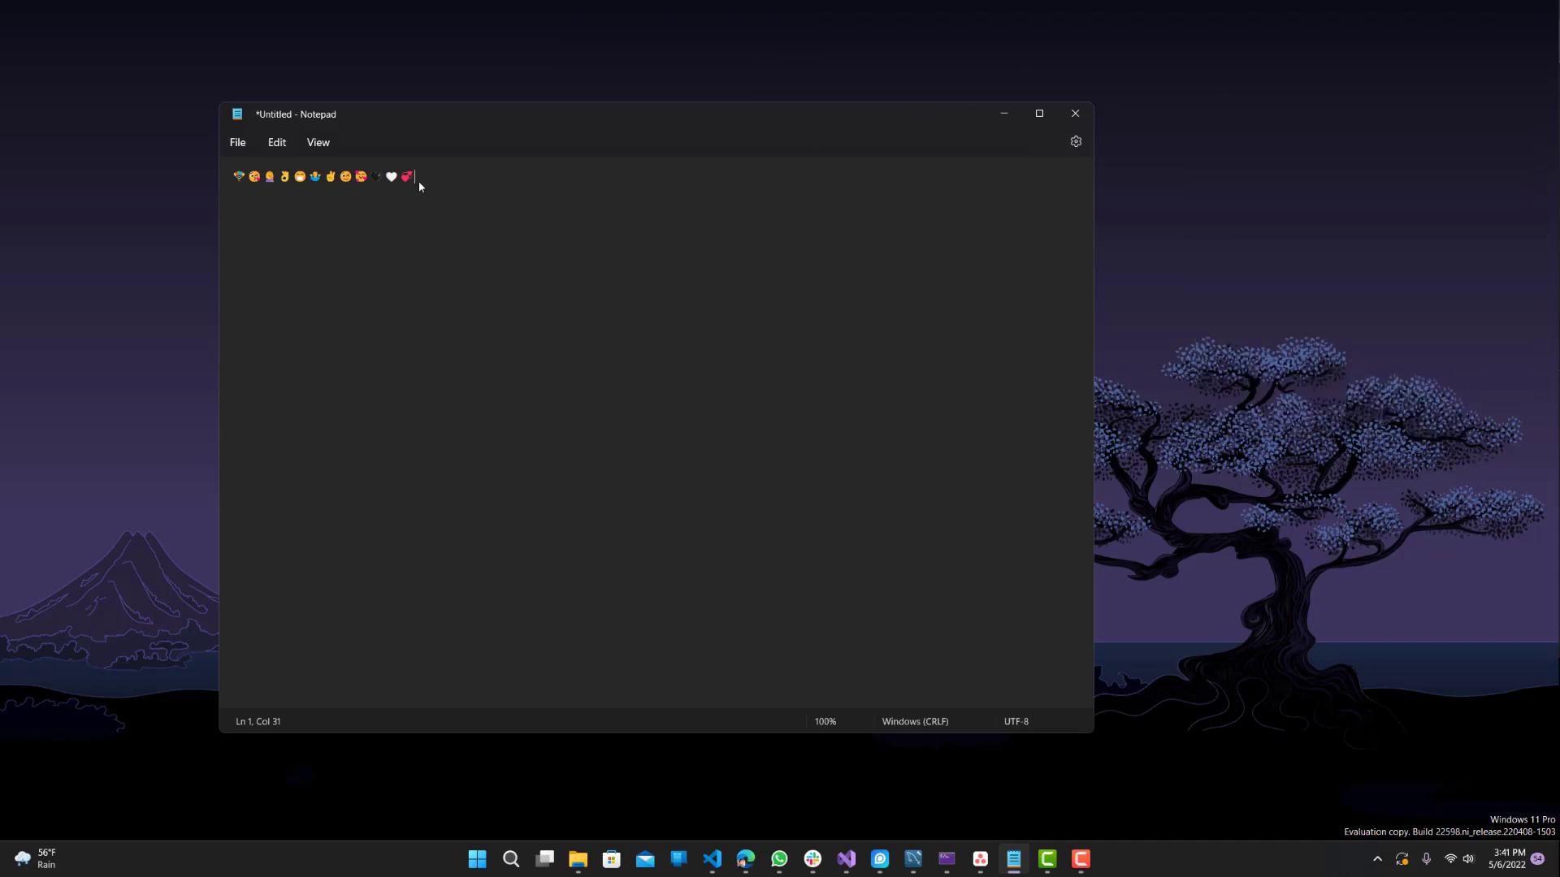
left_click_drag(415, 177, 310, 177)
- Place the insertion point partway into the emoji row
left_click(308, 177)
- Reopen the Win+V panel away from the text, browse the emojis, then dismiss it
key("super+v")
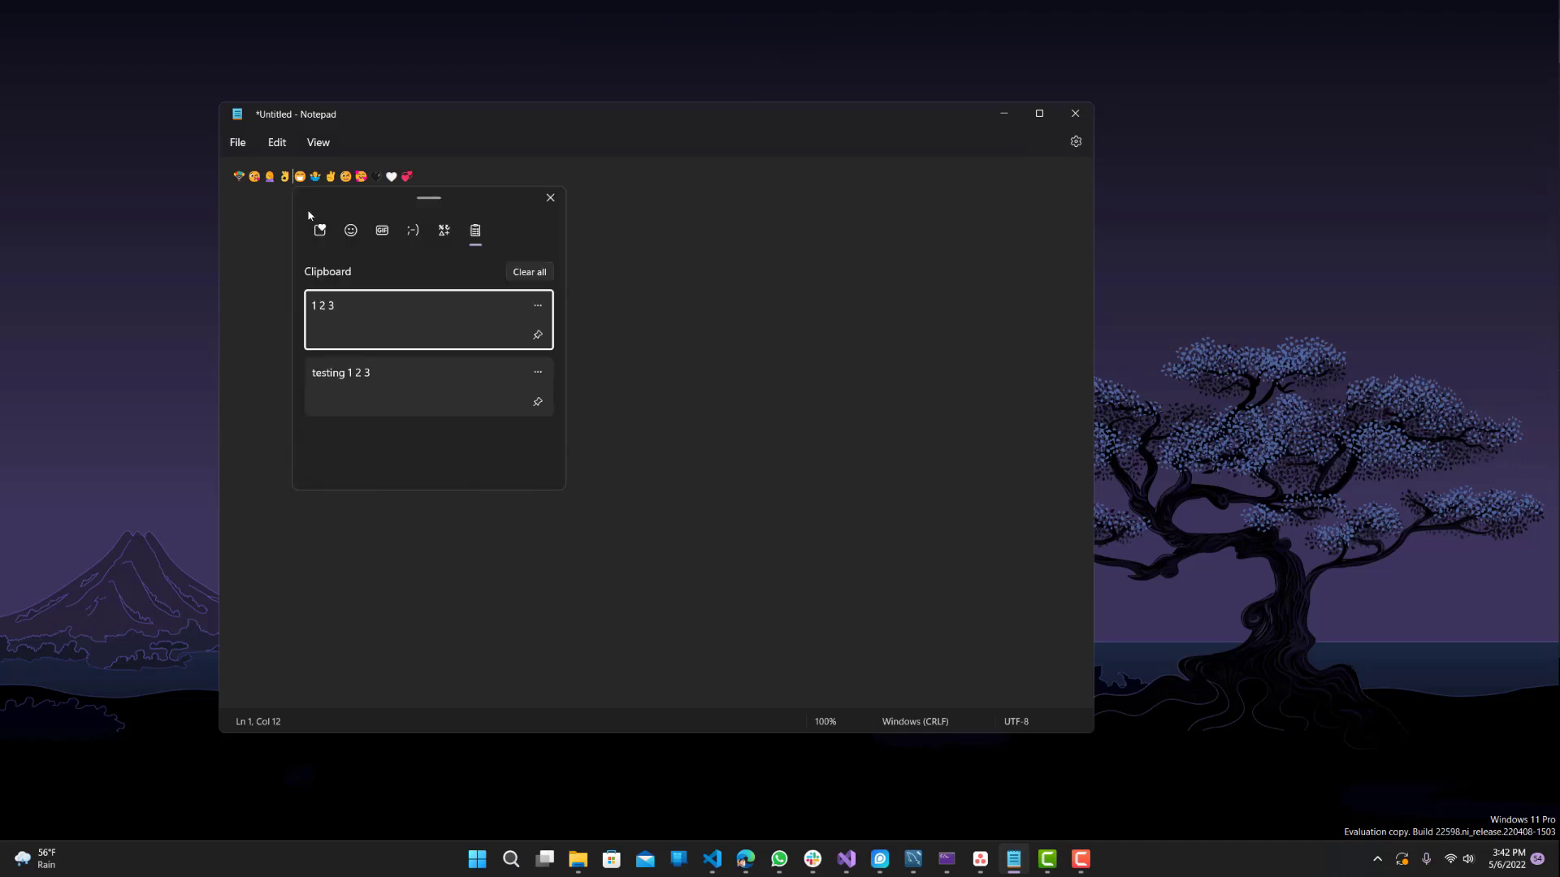
left_click_drag(488, 195, 1246, 164)
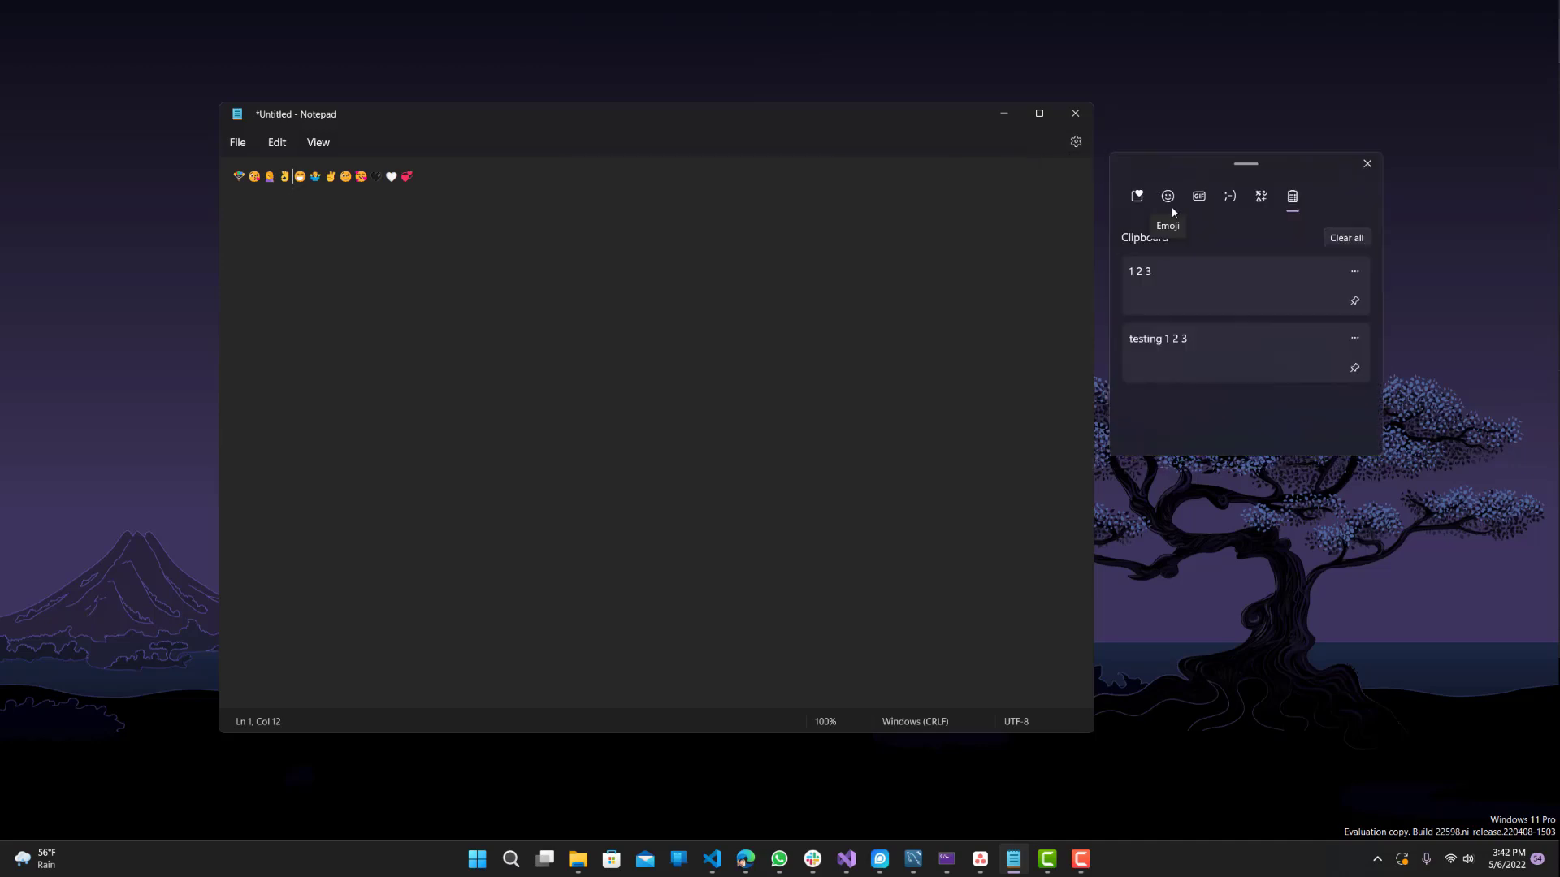
left_click(1166, 197)
scroll(1279, 342, "down", 2)
scroll(1293, 342, "down", 2)
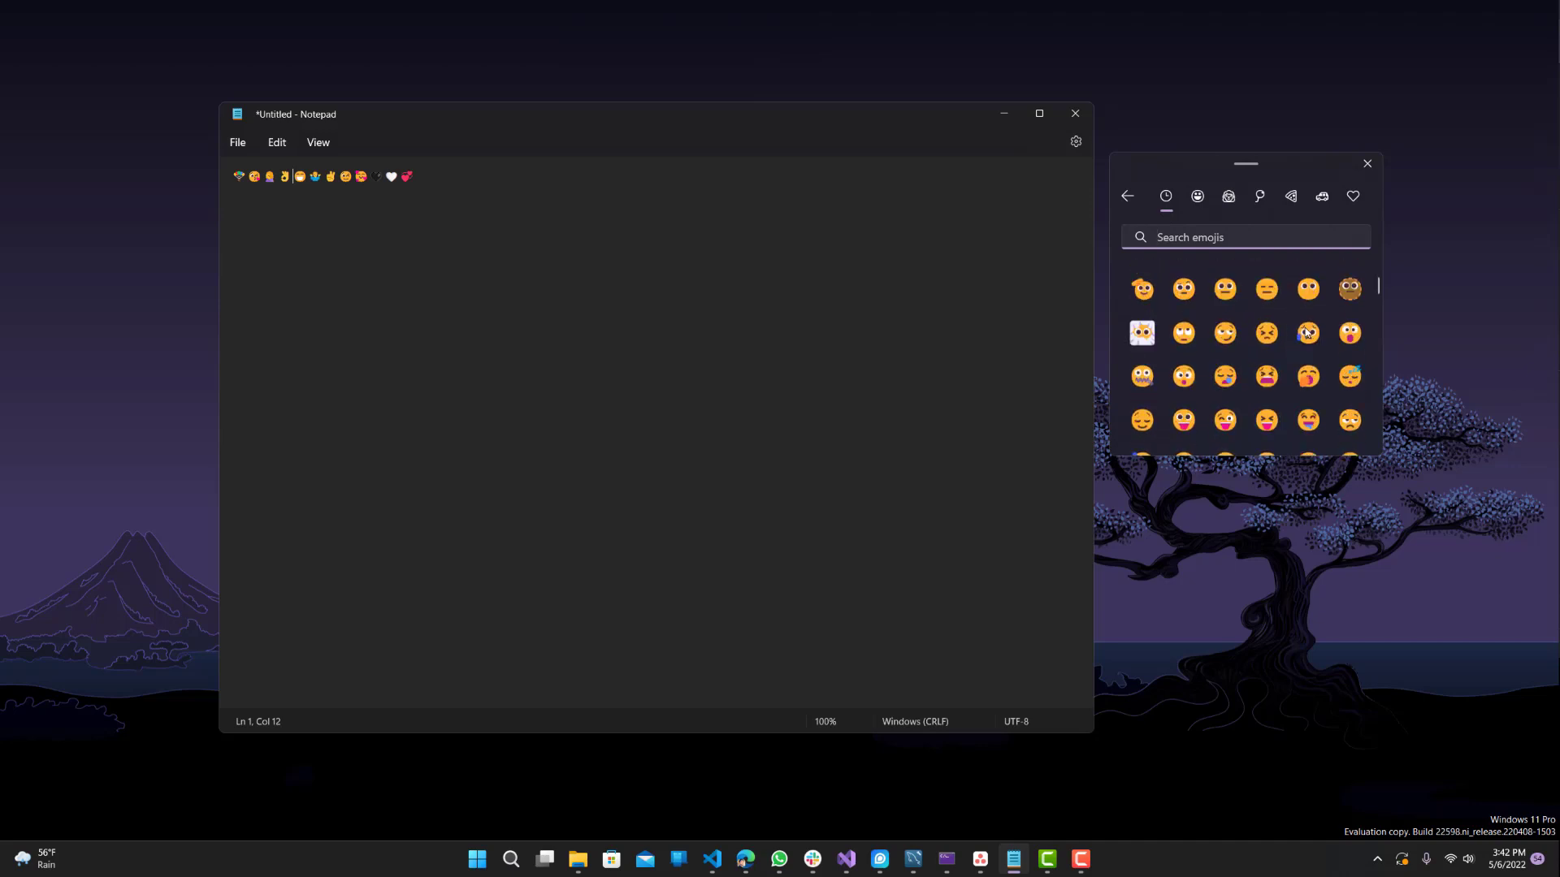
scroll(1305, 338, "down", 2)
scroll(1306, 338, "down", 3)
scroll(1305, 329, "down", 3)
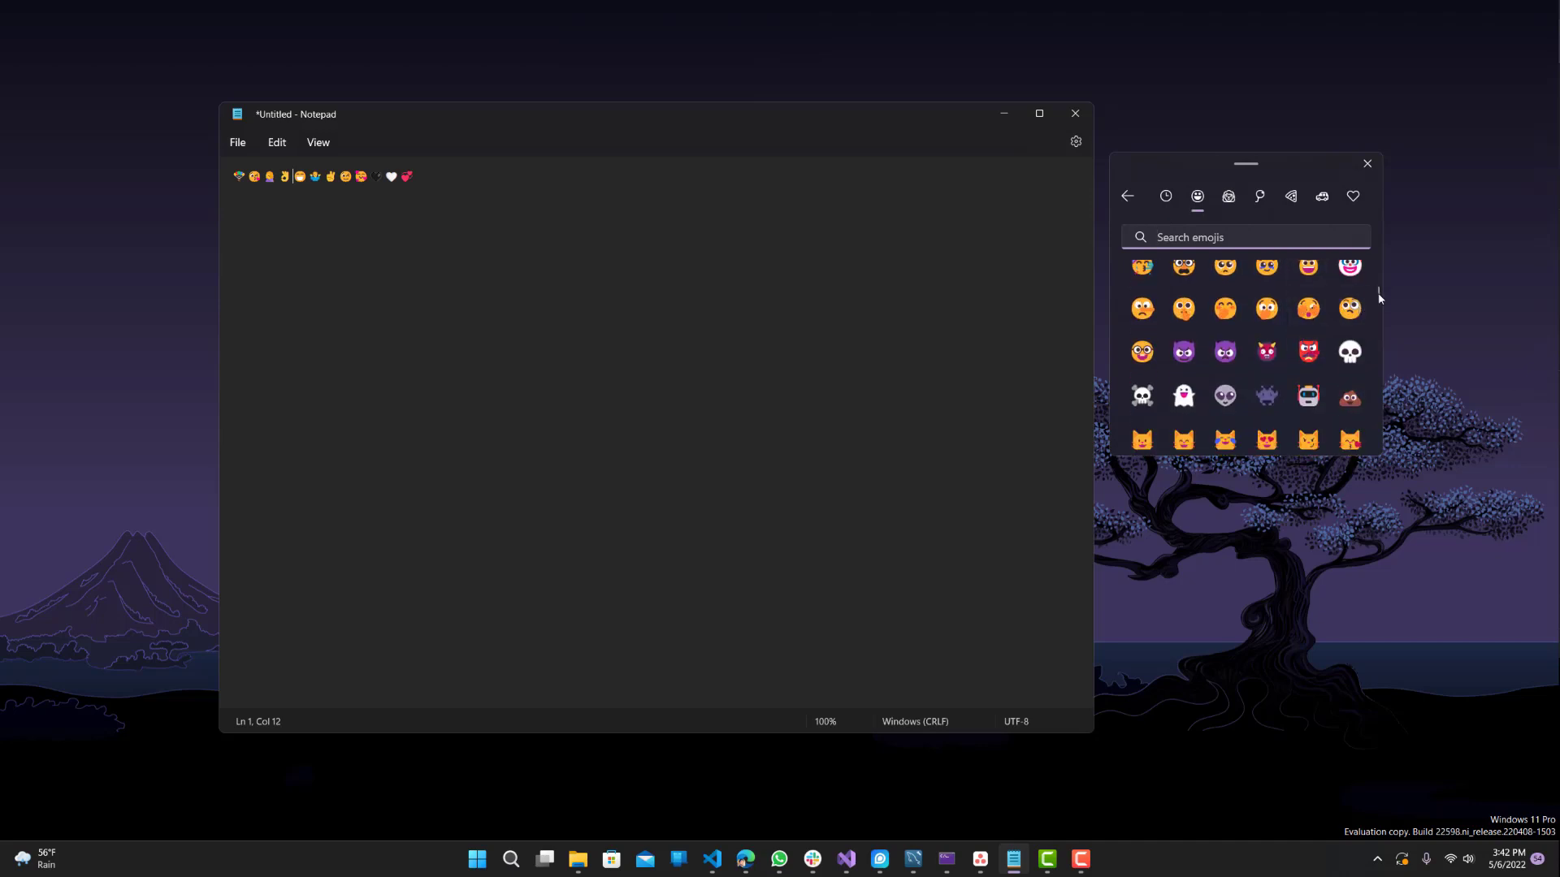
scroll(1341, 317, "down", 4)
left_click_drag(1373, 307, 1377, 387)
scroll(1330, 378, "down", 4)
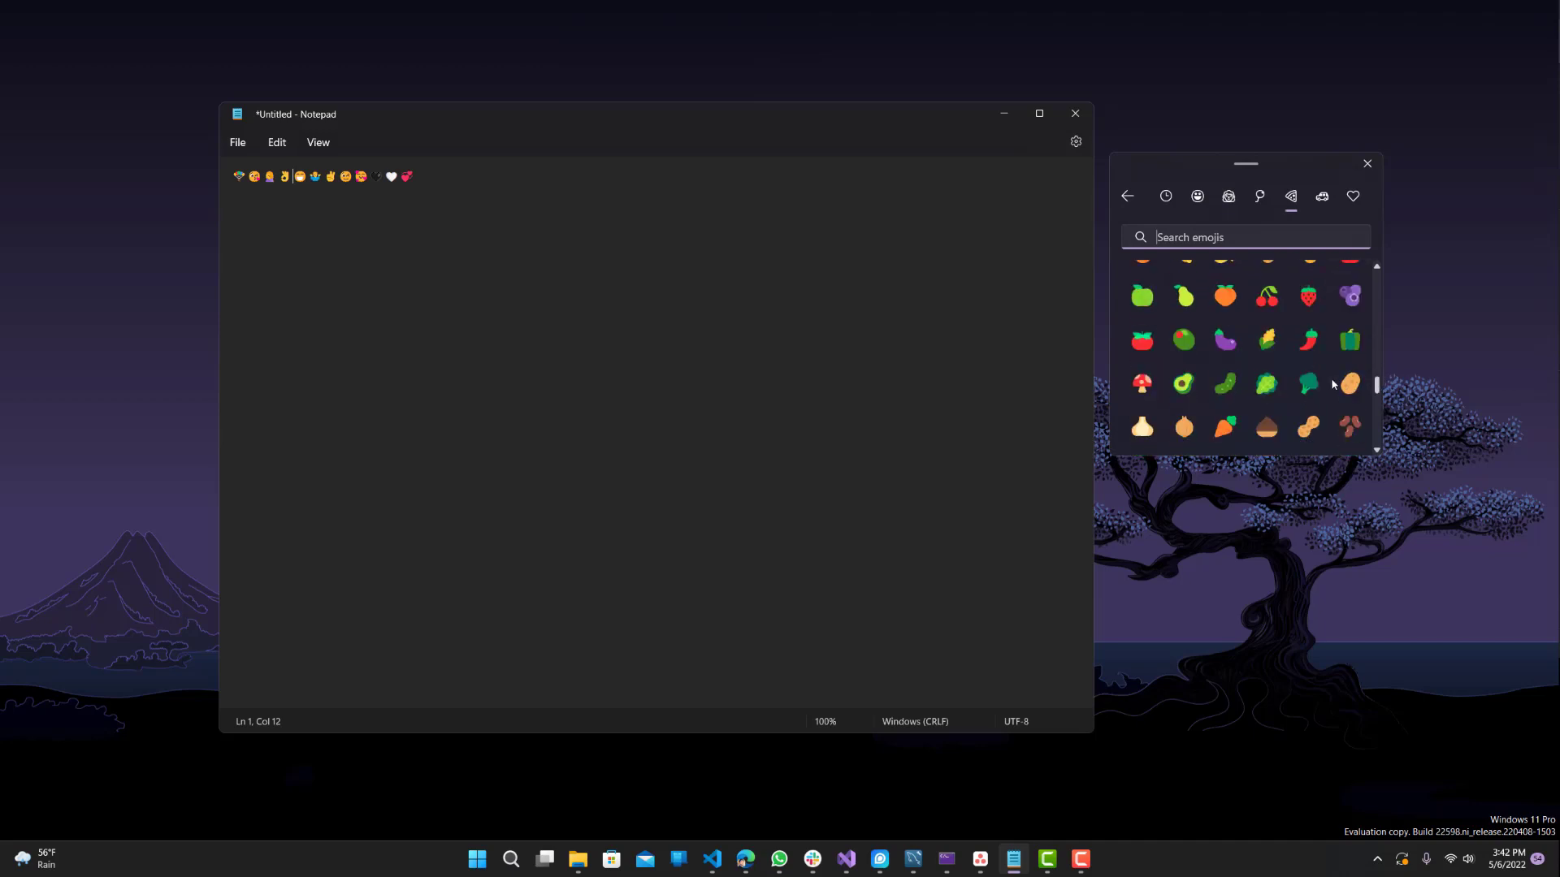
scroll(1330, 377, "down", 4)
scroll(1331, 378, "down", 3)
scroll(1331, 377, "down", 3)
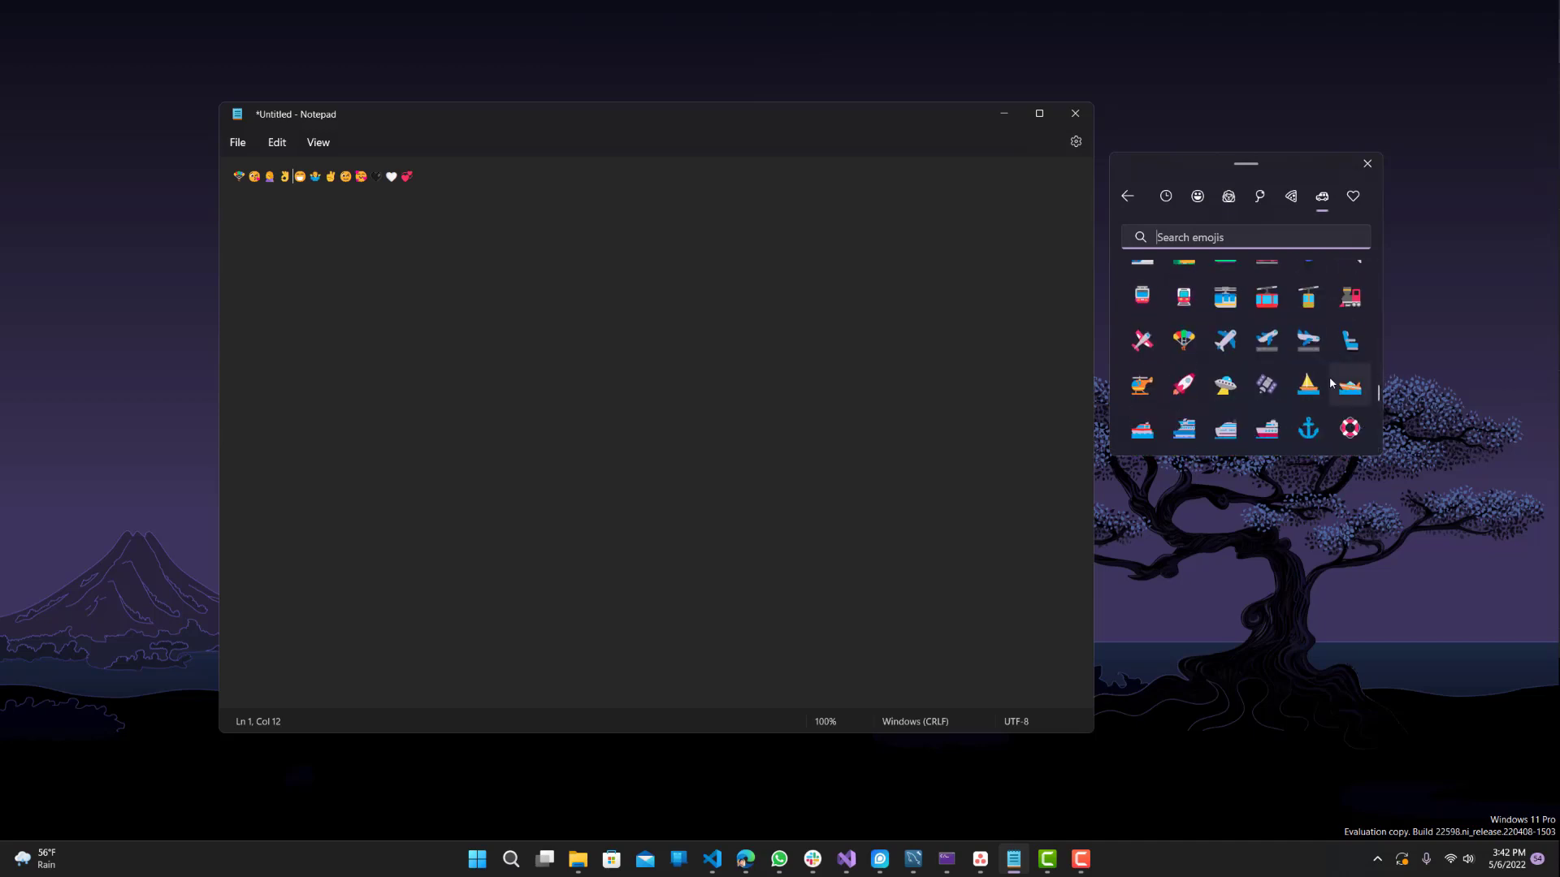
scroll(1330, 381, "down", 2)
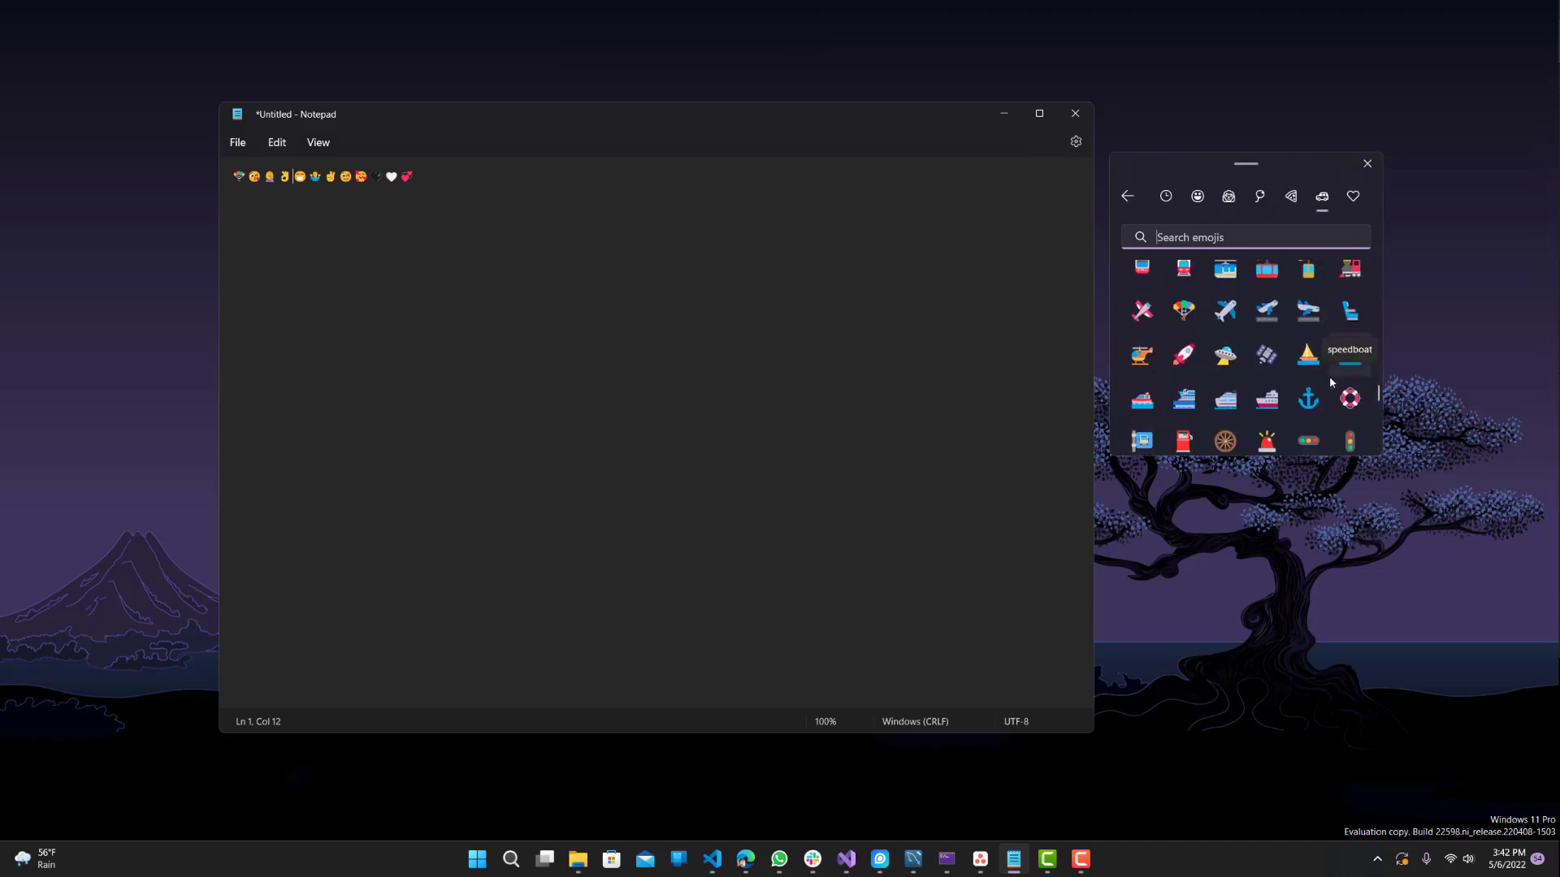
left_click(636, 284)
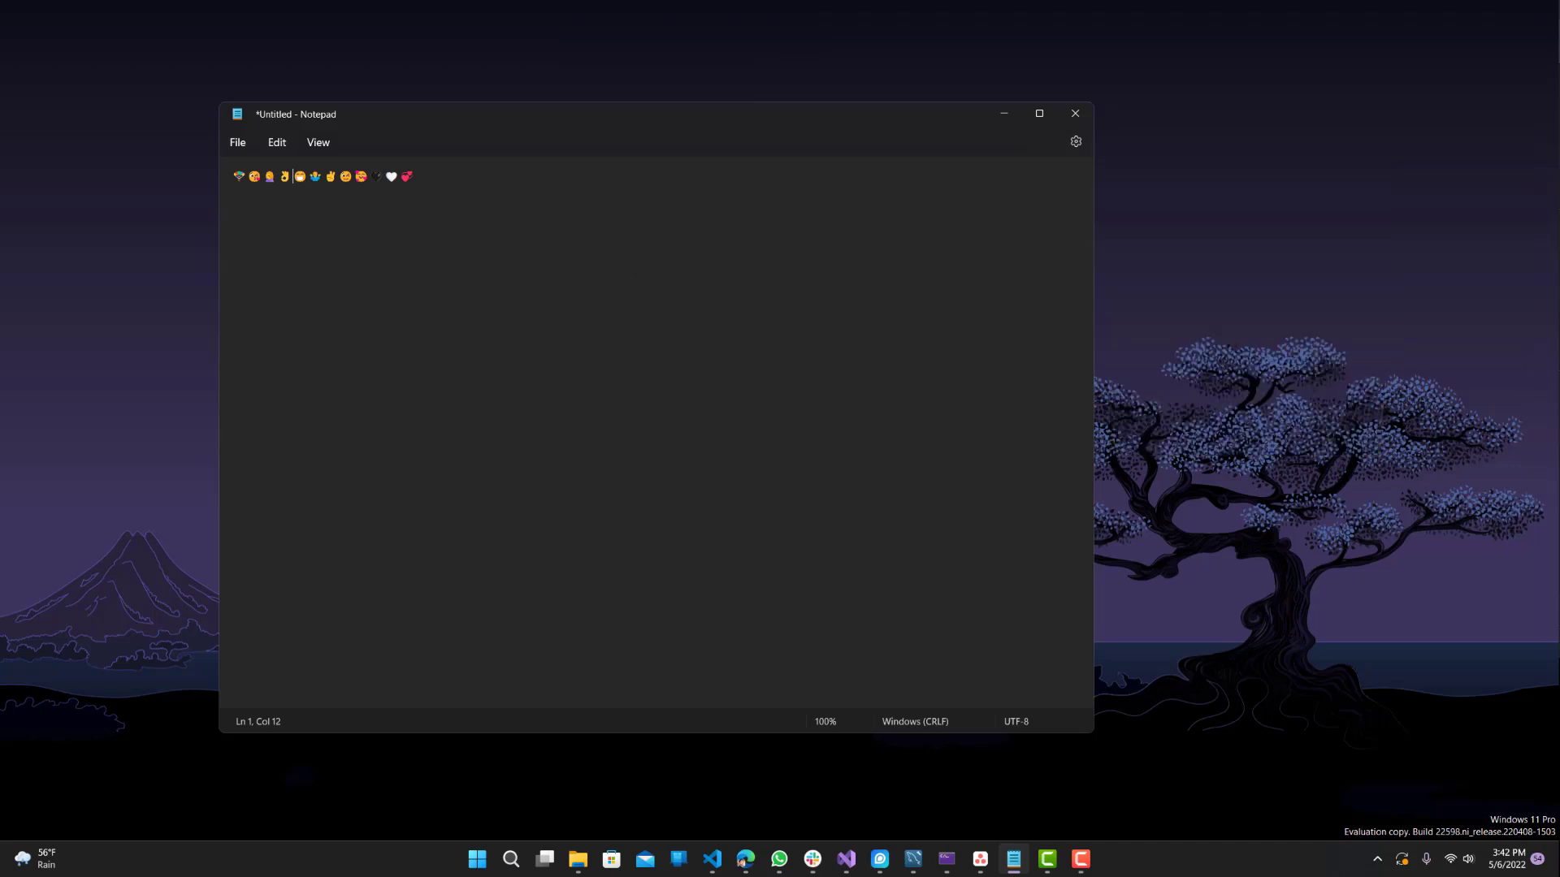